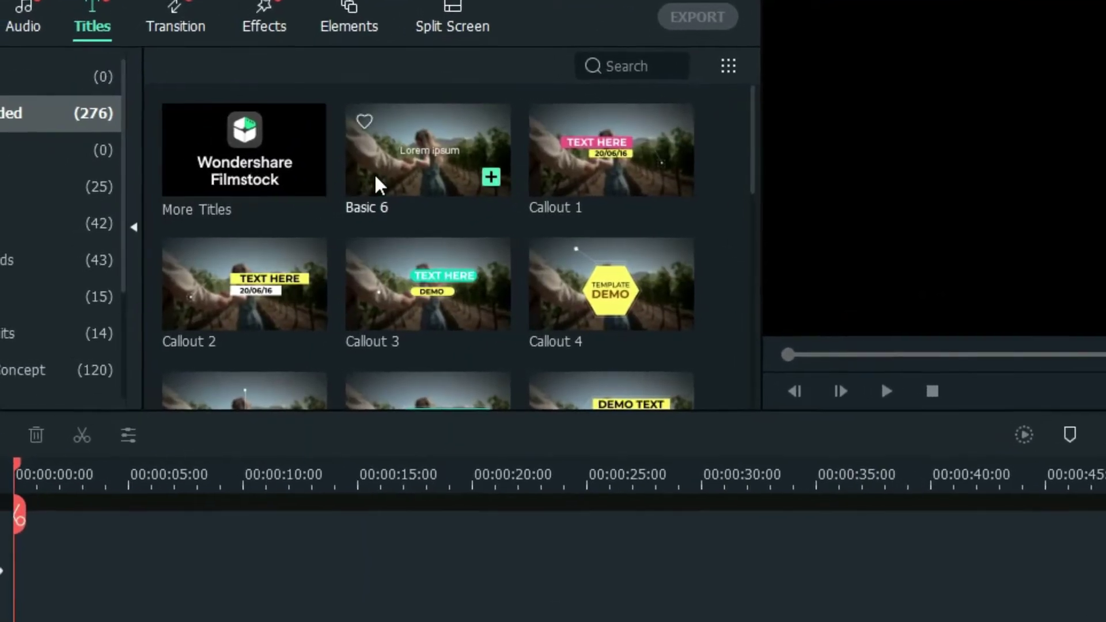
# - Add the Default Title at the start of the first video track and set its font to Tw Cen MT Condensed Extra Bold
pyautogui.click(35, 225)
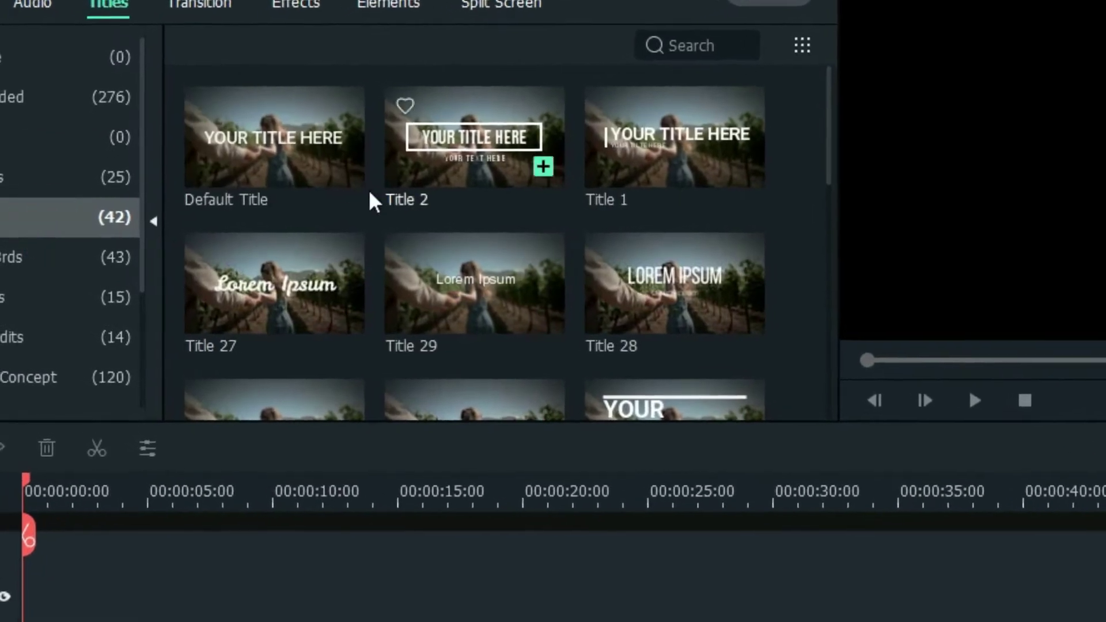
pyautogui.click(295, 137)
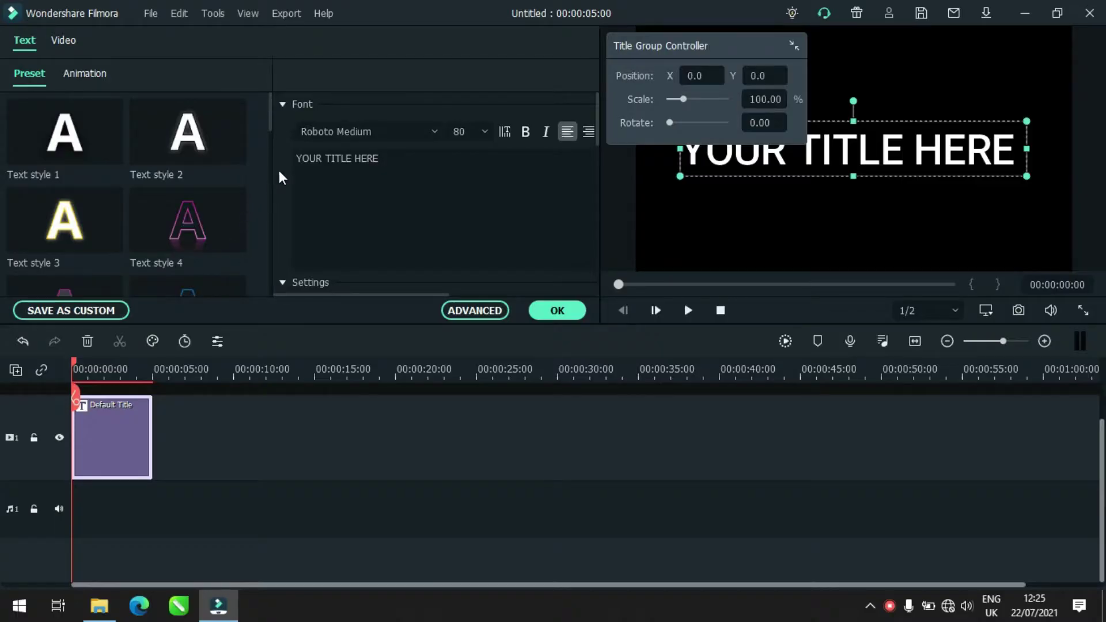
pyautogui.click(436, 131)
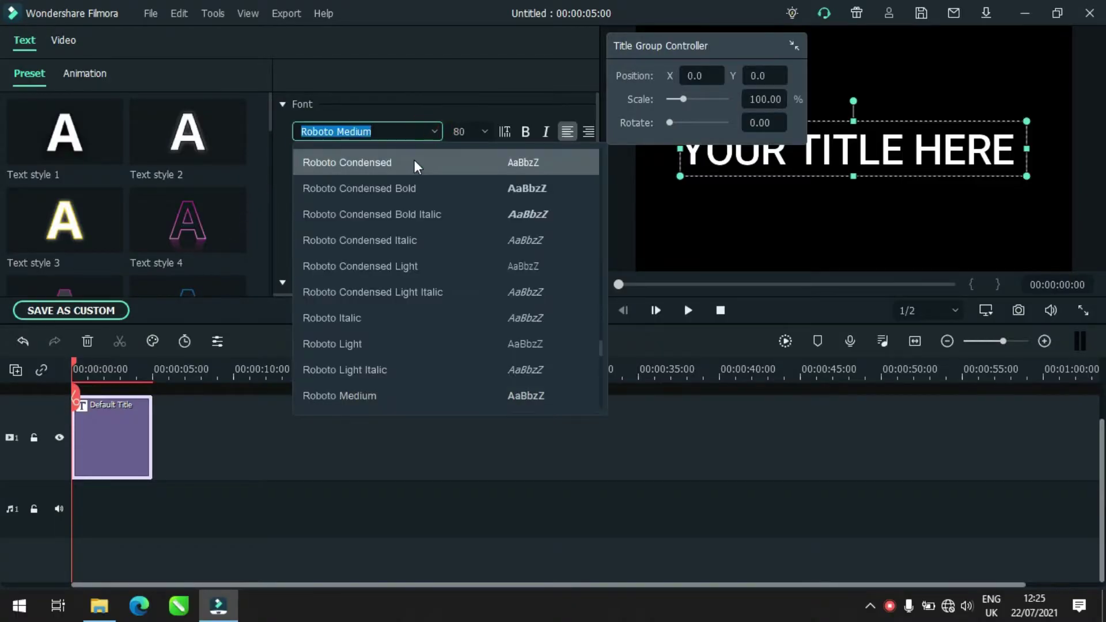
pyautogui.scroll(-10, 395, 330)
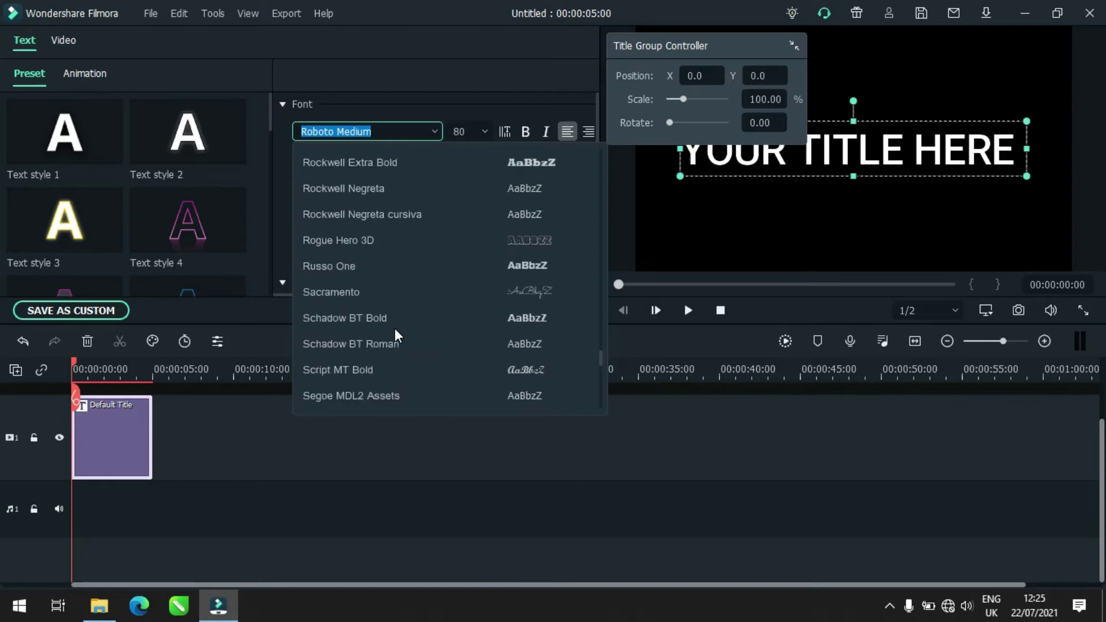
pyautogui.scroll(-4, 395, 330)
pyautogui.scroll(-6, 395, 330)
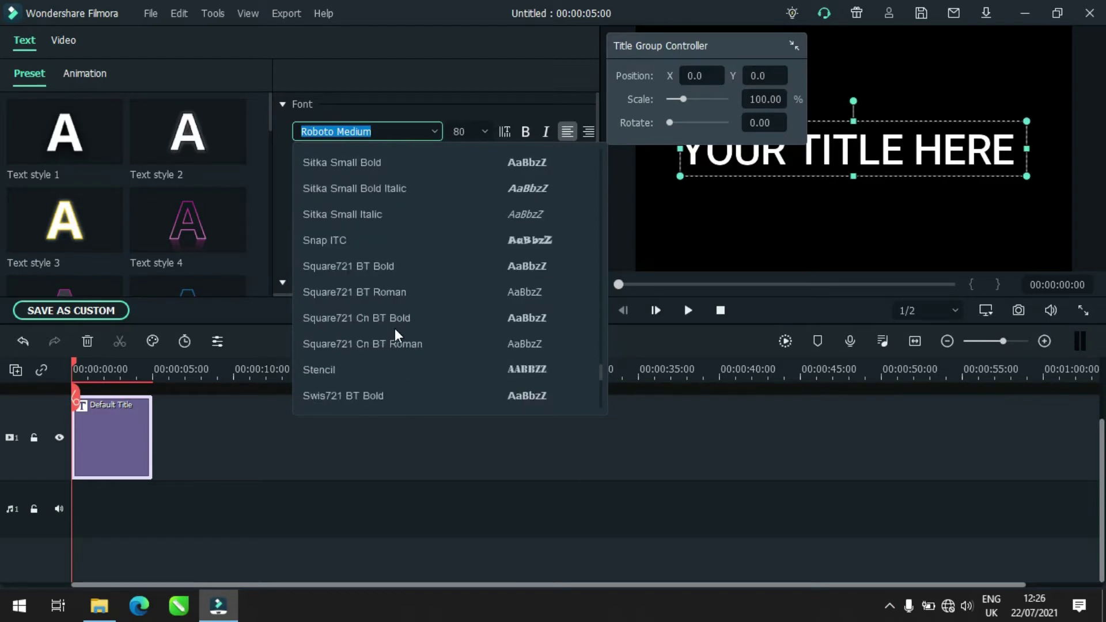
pyautogui.scroll(-12, 396, 329)
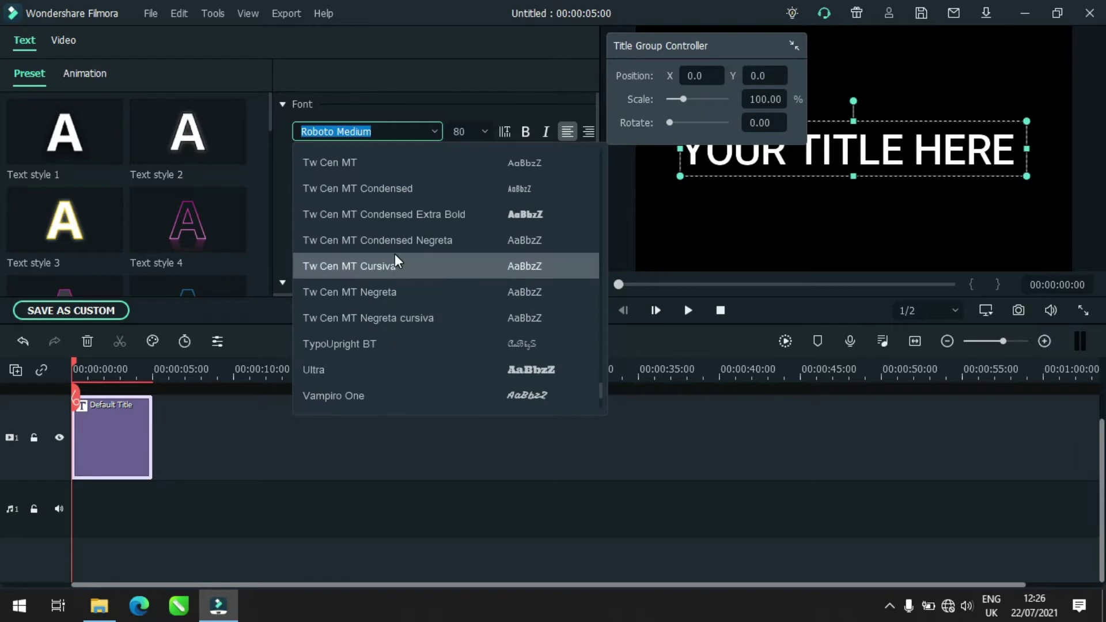
pyautogui.scroll(1, 395, 253)
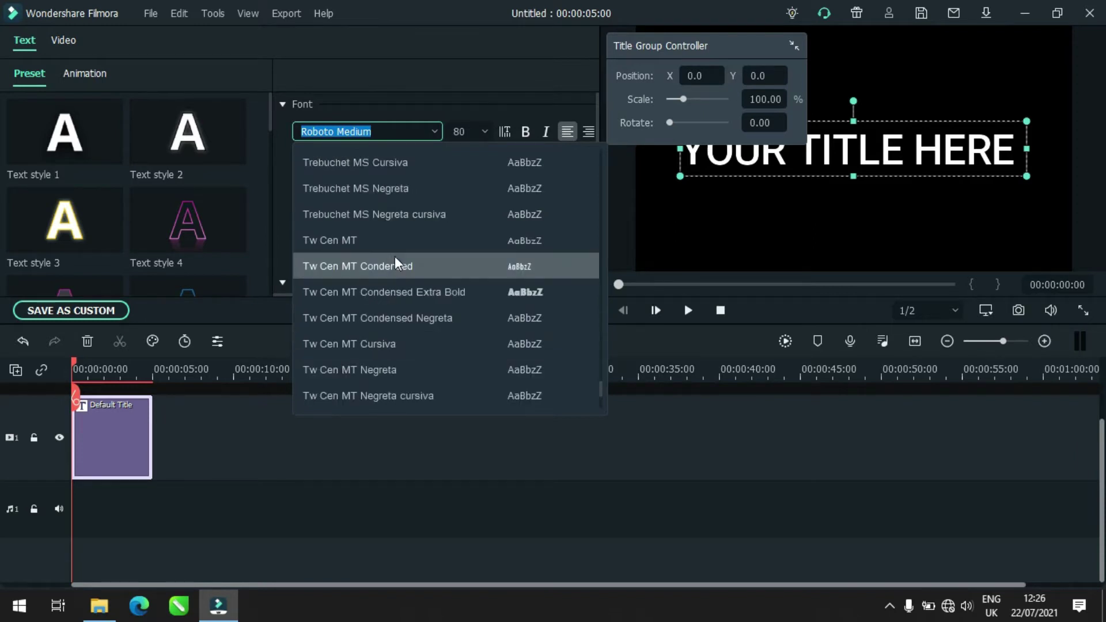
pyautogui.click(393, 293)
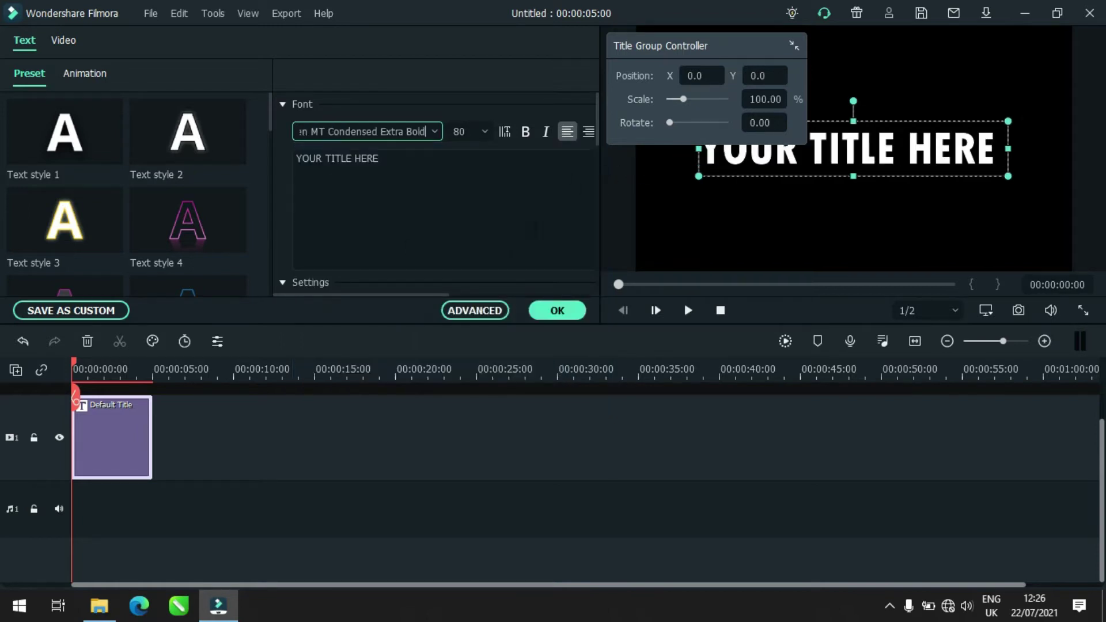
# - Replace the title's placeholder text with YOUTUBE
pyautogui.moveTo(385, 159); pyautogui.dragTo(282, 162)
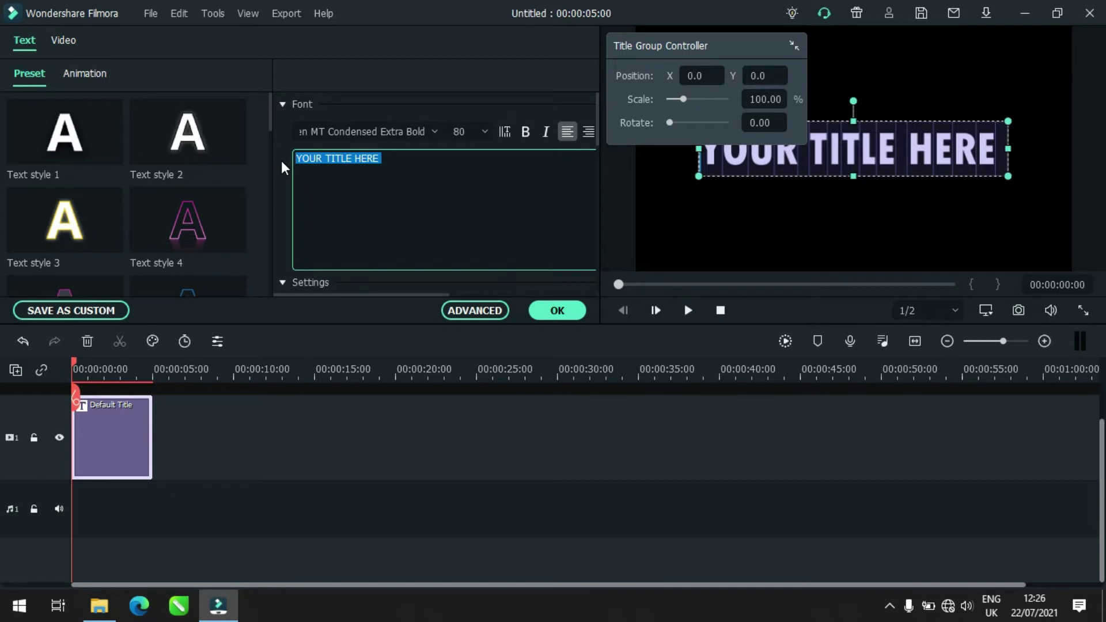
pyautogui.write('YOU')
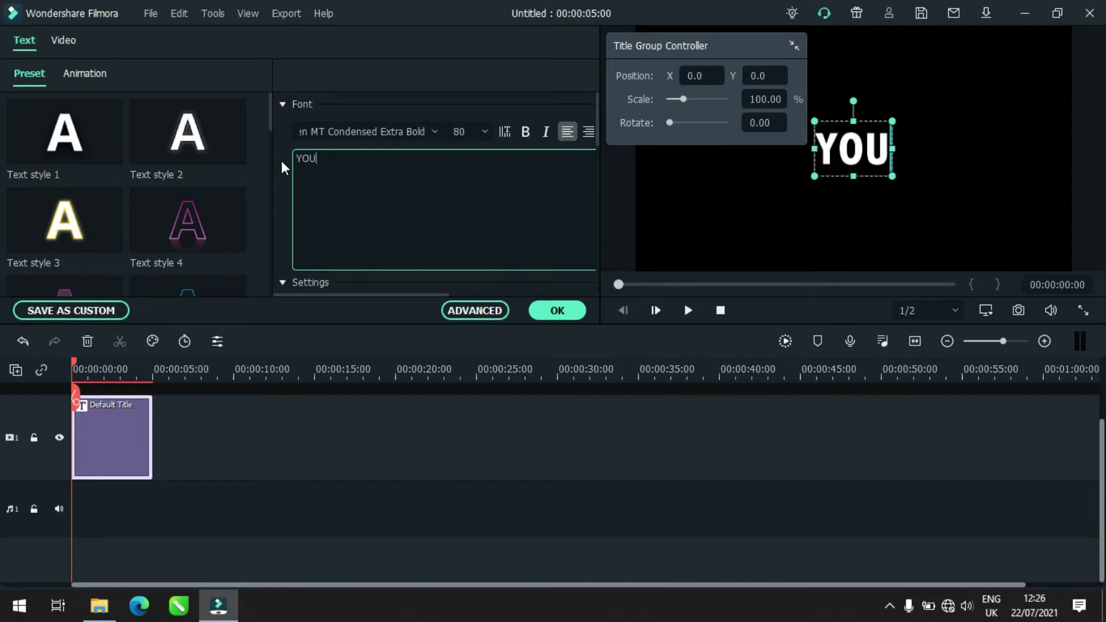
pyautogui.write('TUBE')
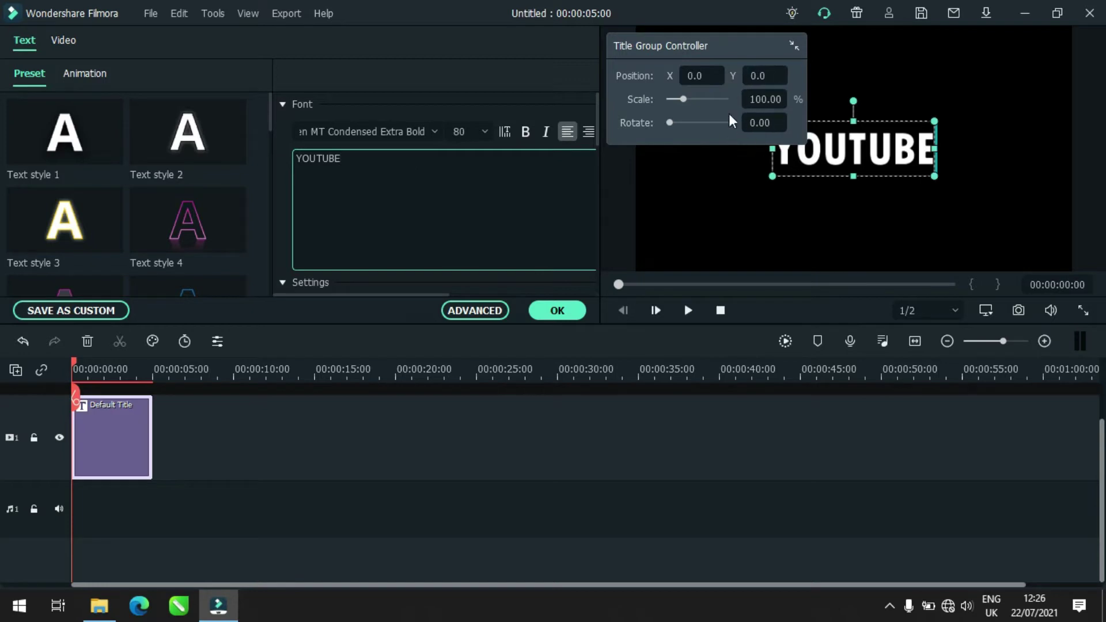
# - Scale the YOUTUBE title to 150% and accept the title edits
pyautogui.moveTo(683, 96); pyautogui.dragTo(697, 99)
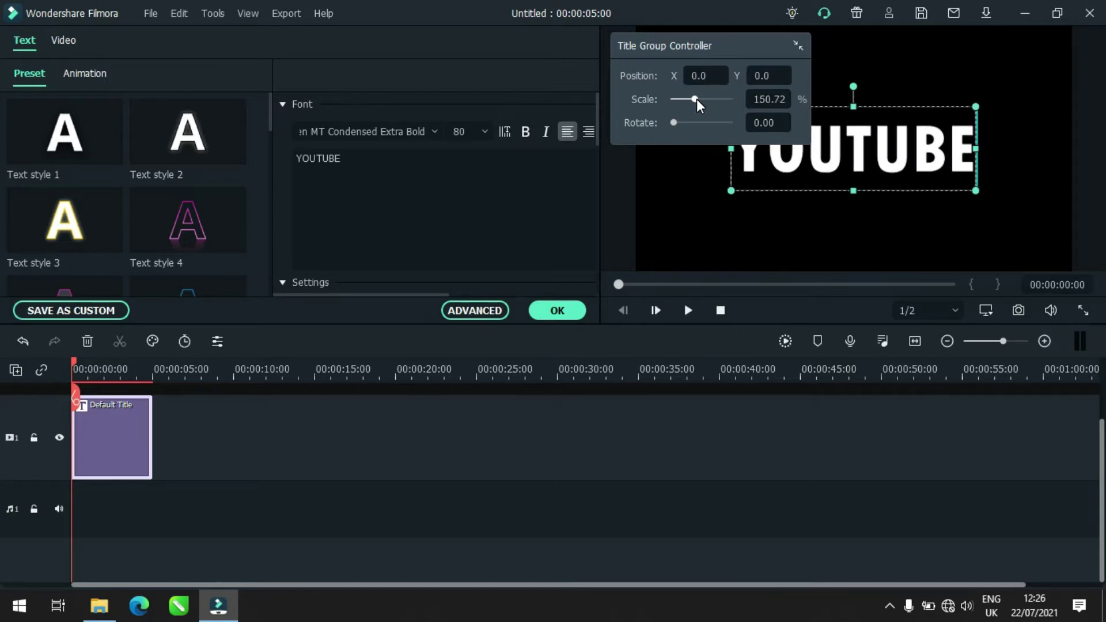
pyautogui.moveTo(789, 99); pyautogui.dragTo(752, 99)
pyautogui.write('150')
pyautogui.press('Return')
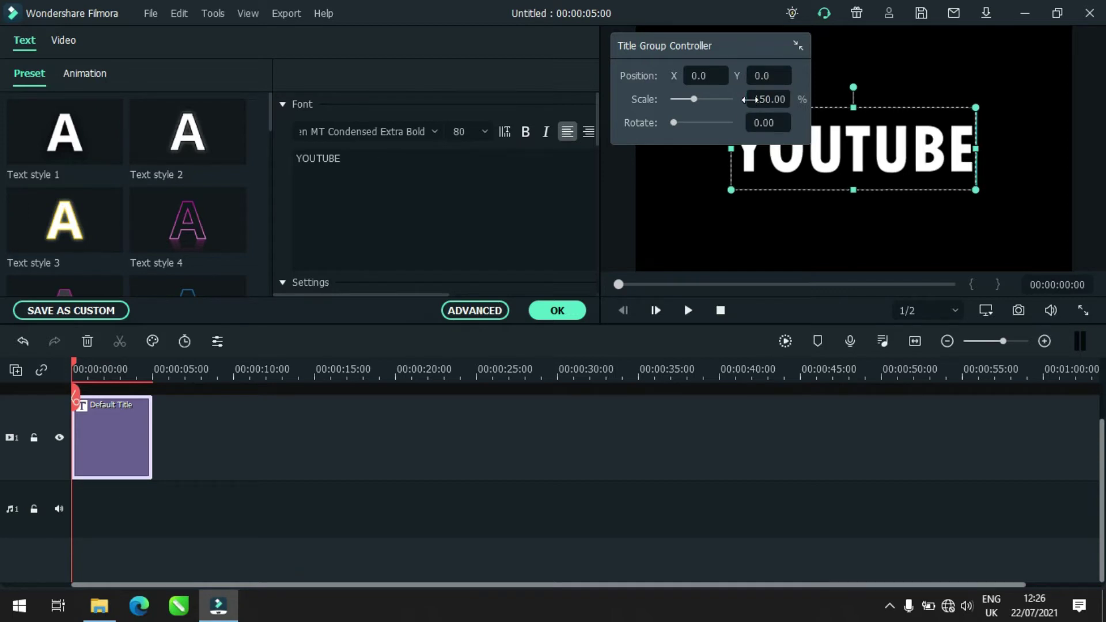
pyautogui.click(569, 309)
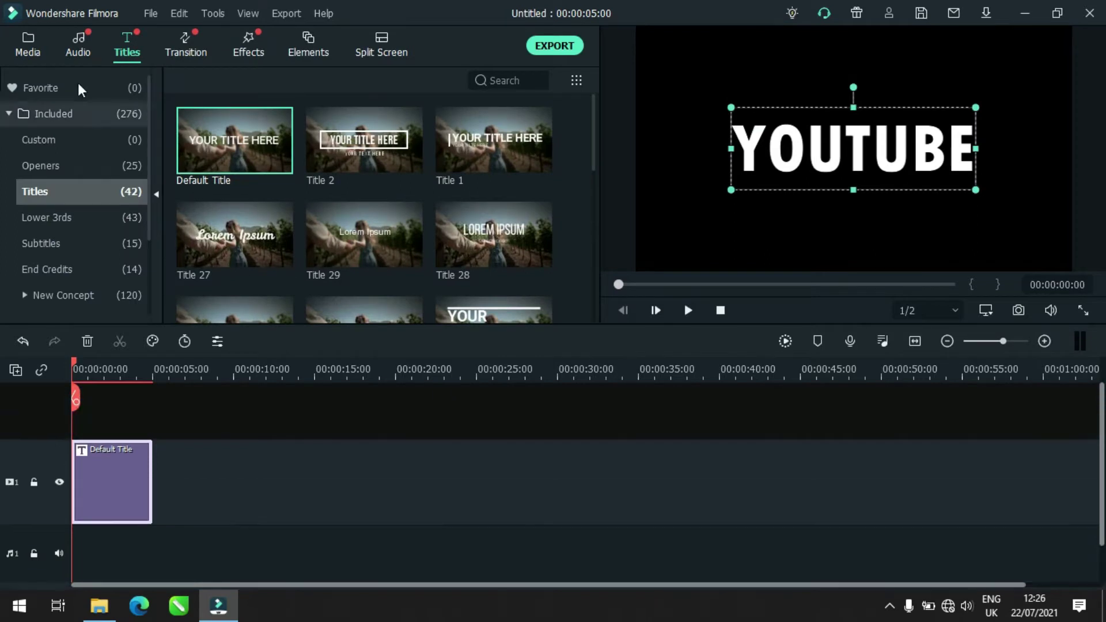
# - Place the Y clip on a track above the title at the timeline start, matching the project to the media's 1920 x 1080 30fps
pyautogui.click(33, 50)
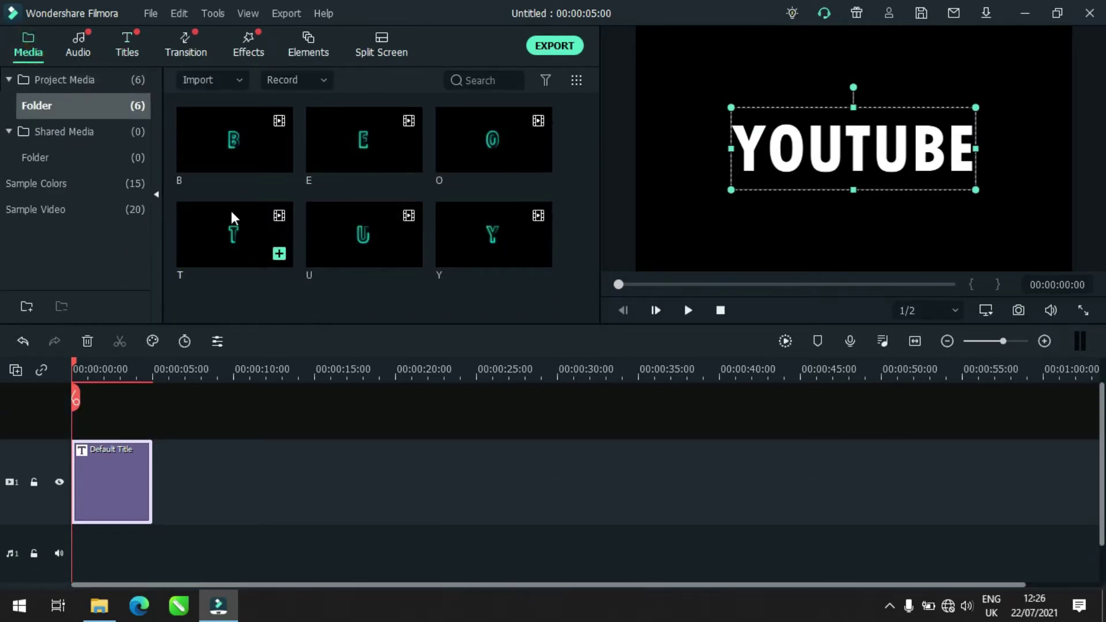
pyautogui.moveTo(494, 233); pyautogui.dragTo(76, 414)
pyautogui.moveTo(178, 448); pyautogui.dragTo(353, 467)
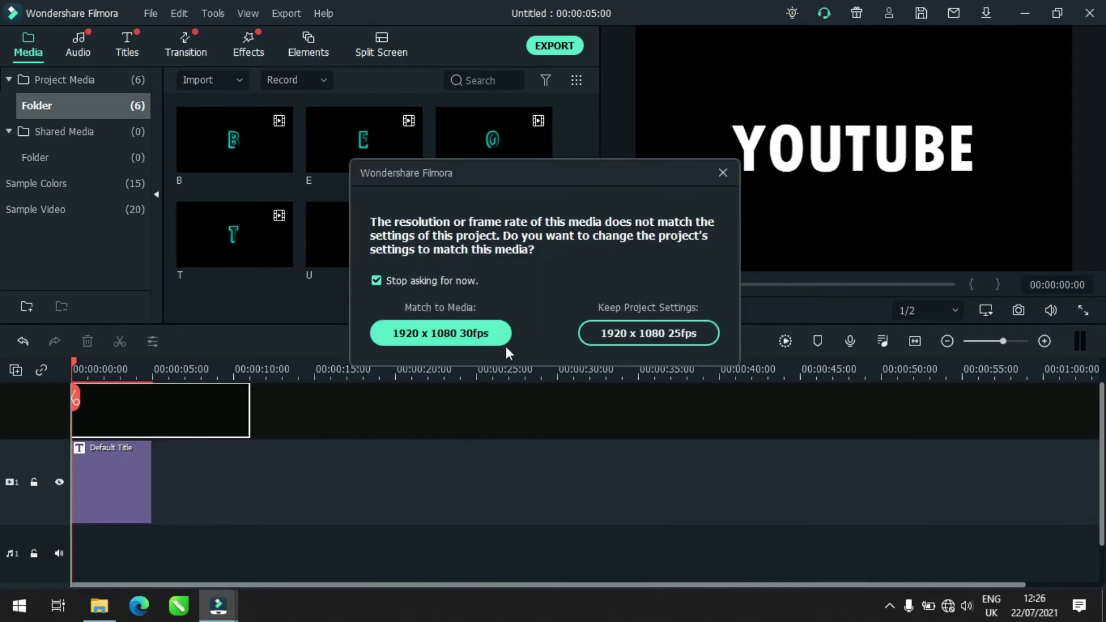
pyautogui.click(484, 333)
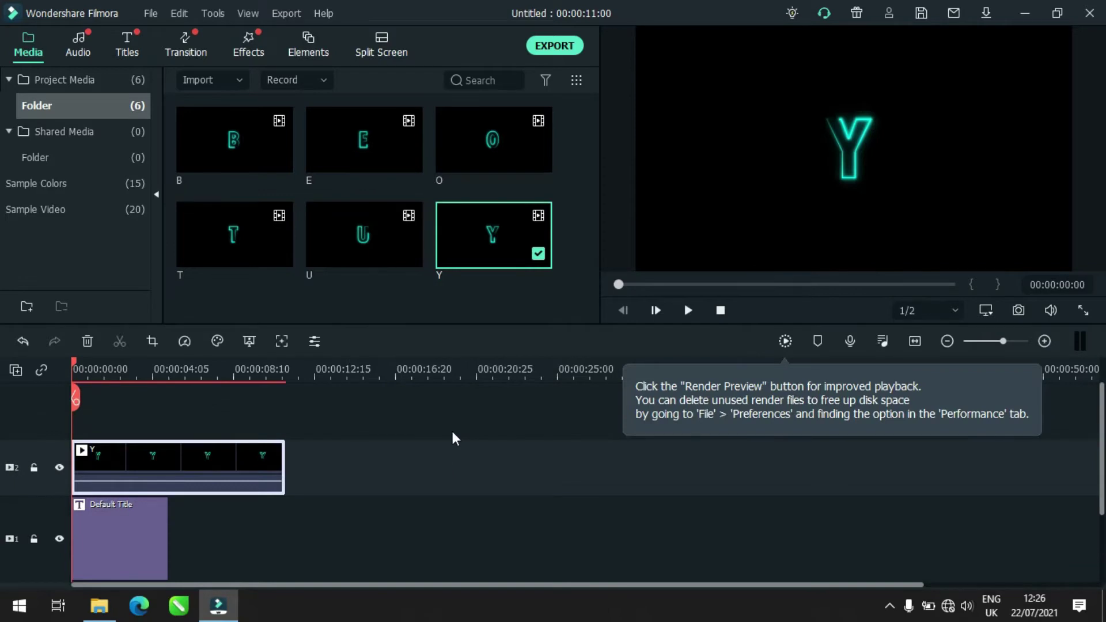
# - Set the Y clip's compositing blending mode to Screen and accept the change
pyautogui.rightClick(178, 472)
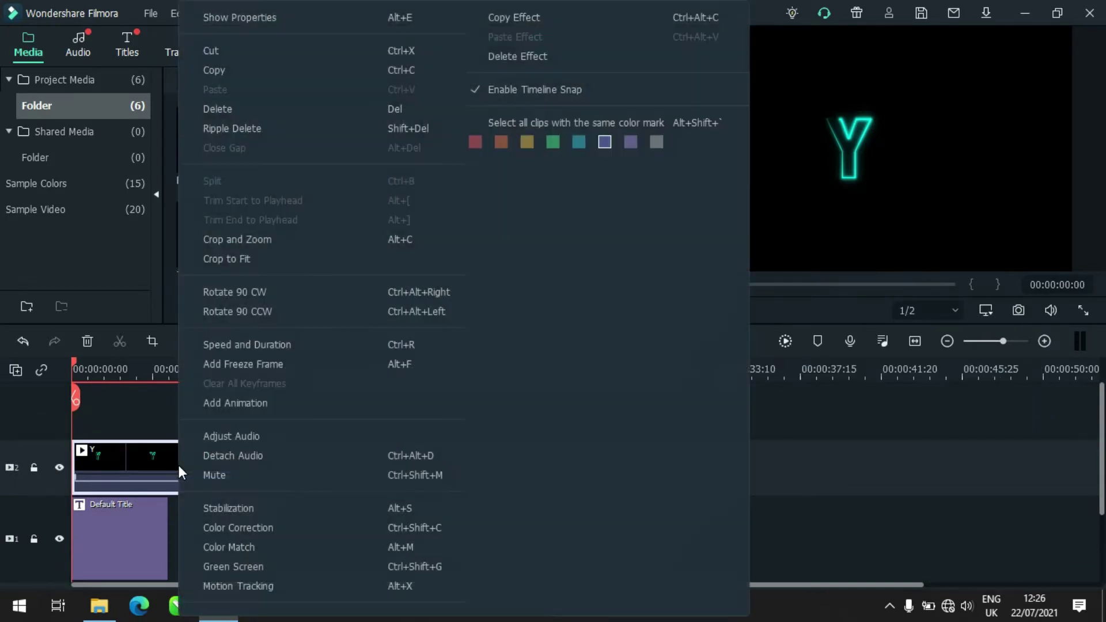
pyautogui.click(281, 20)
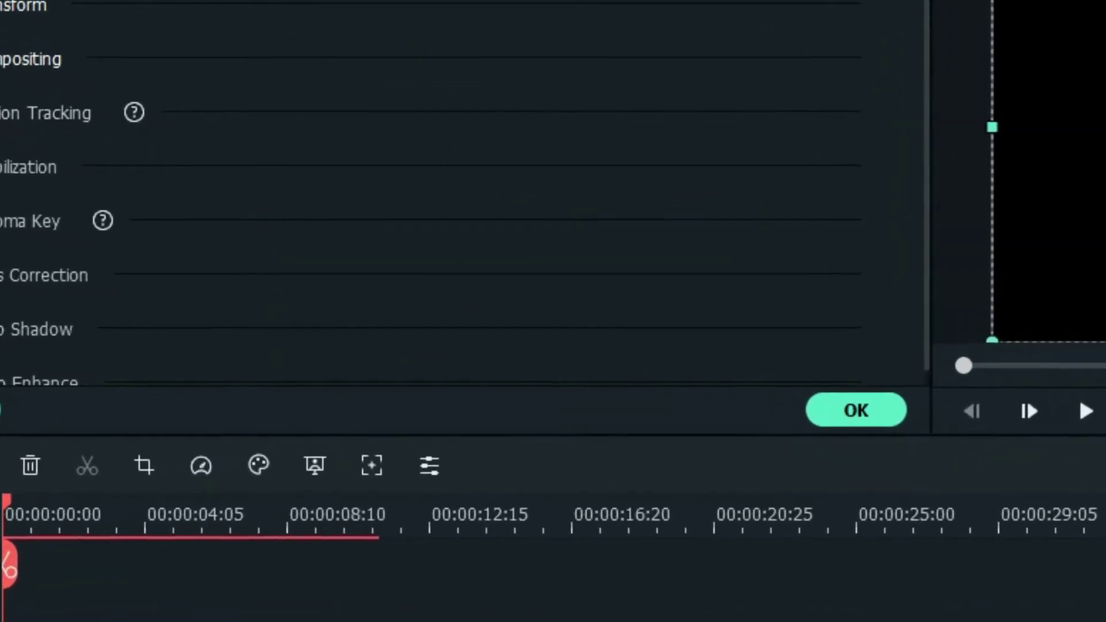
pyautogui.click(34, 102)
pyautogui.click(323, 131)
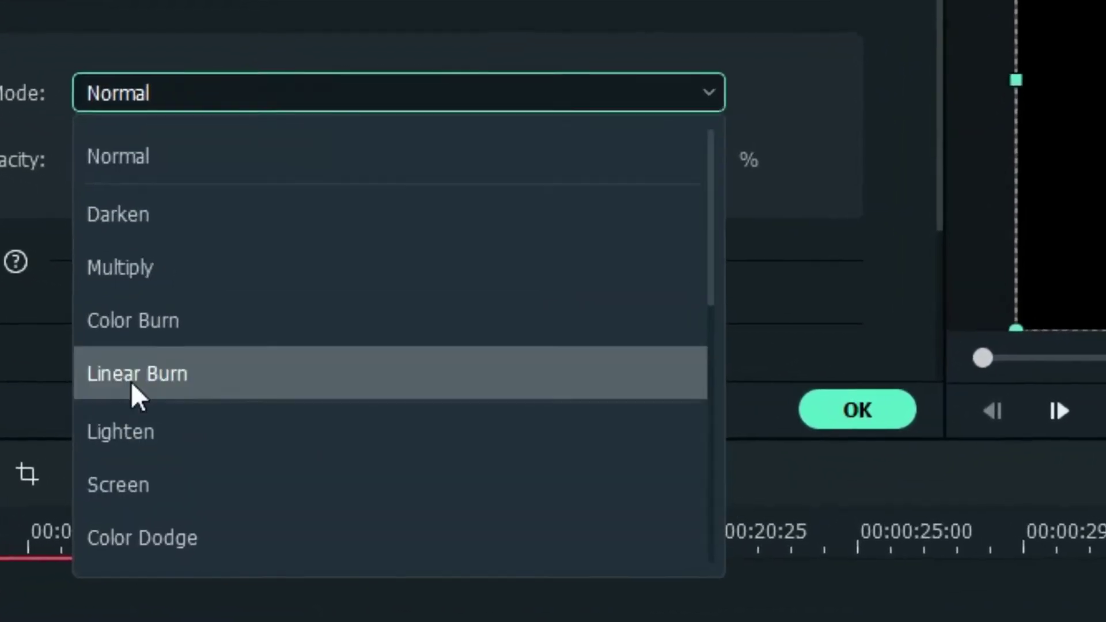
pyautogui.click(111, 487)
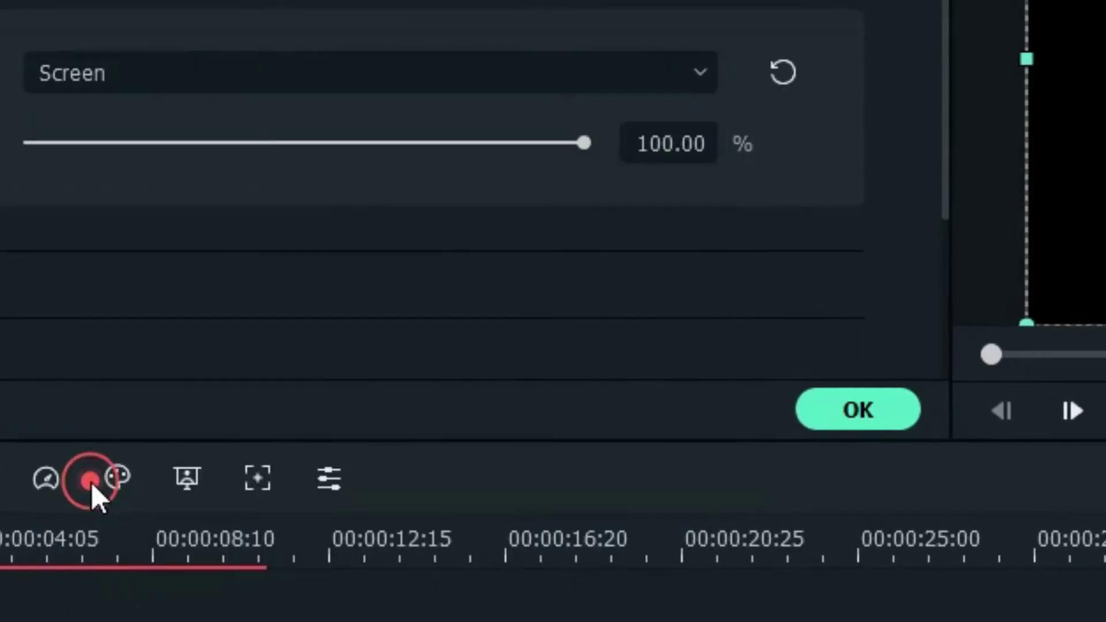
pyautogui.click(860, 410)
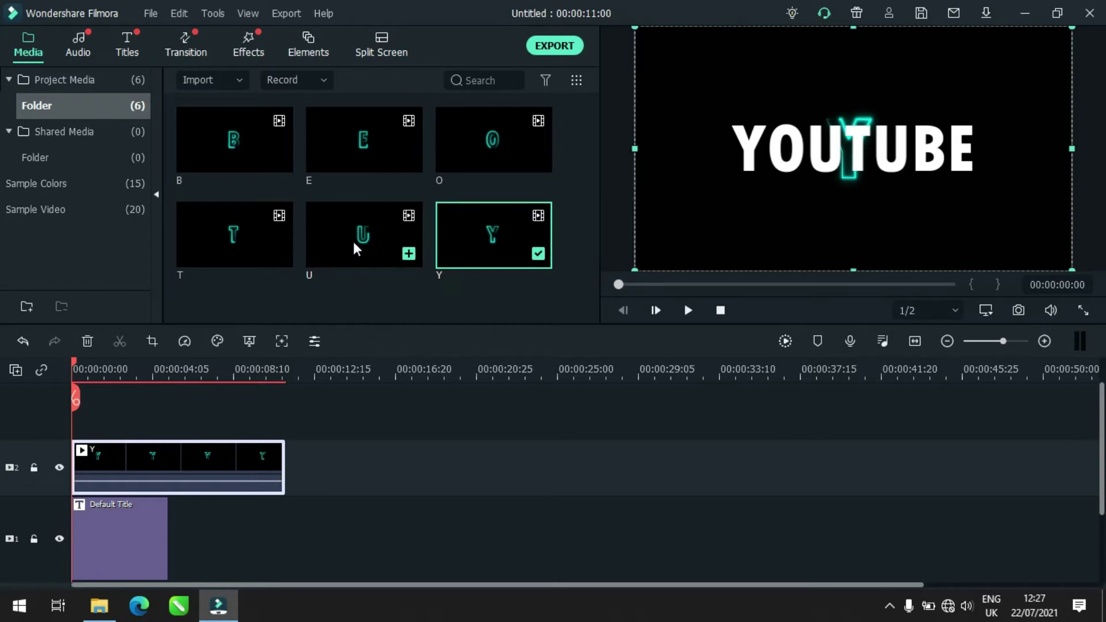
# - Stack the O, U, T, U, B and E clips on separate new tracks above the Y clip, each starting at 00:00:00:00
pyautogui.moveTo(354, 241)
pyautogui.mouseDown()
pyautogui.moveTo(177, 393)
pyautogui.moveTo(352, 242)
pyautogui.mouseUp()
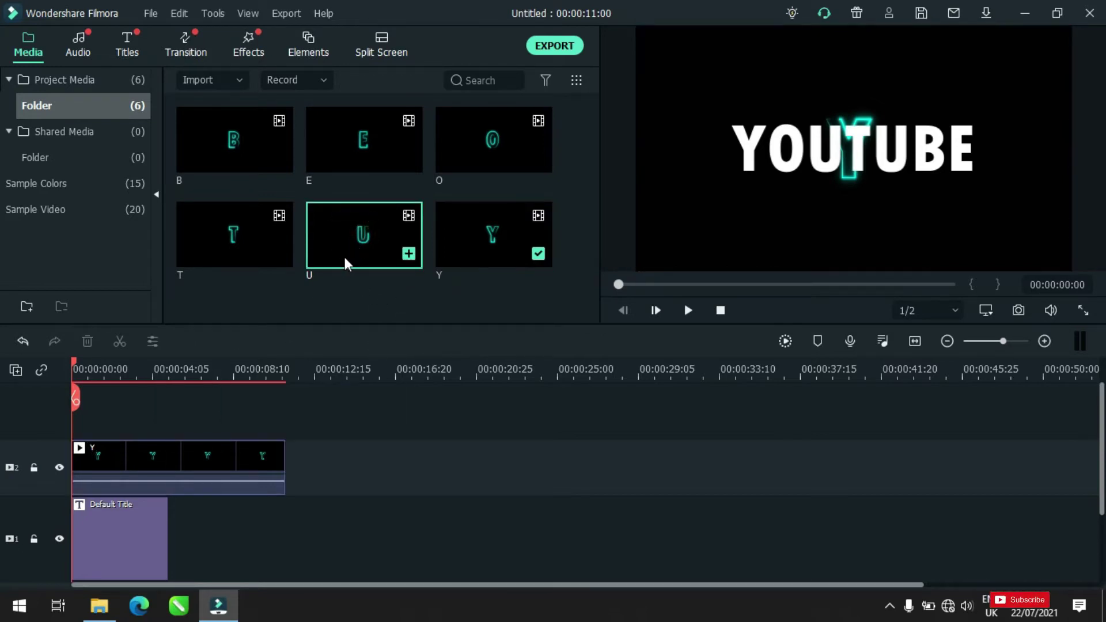
pyautogui.moveTo(491, 143); pyautogui.dragTo(79, 416)
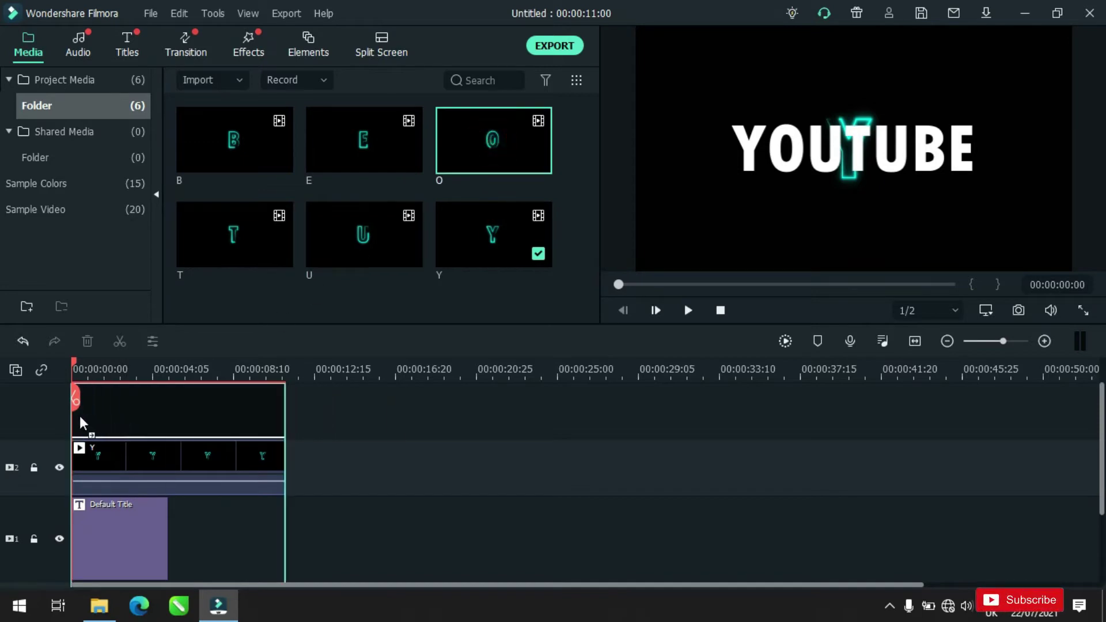
pyautogui.moveTo(379, 247); pyautogui.dragTo(202, 392)
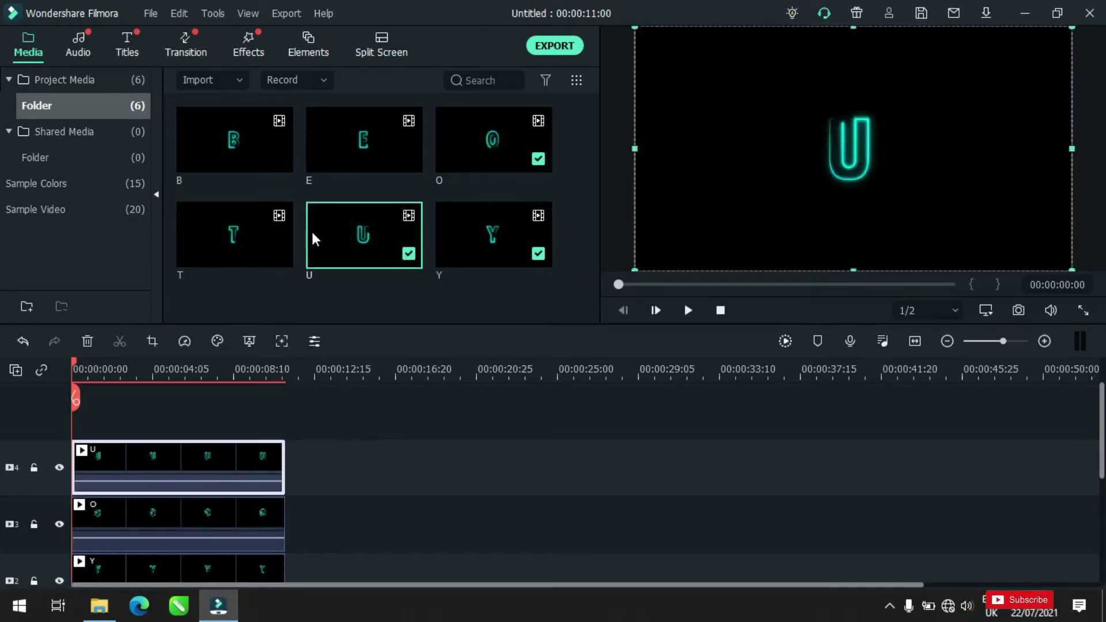
pyautogui.moveTo(249, 229); pyautogui.dragTo(81, 421)
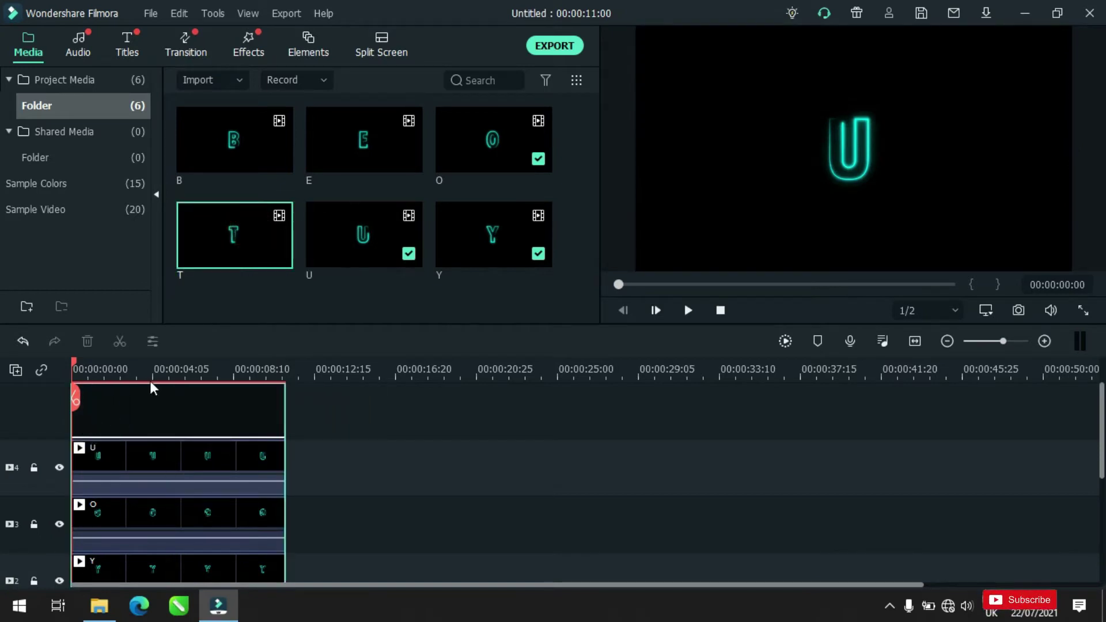
pyautogui.moveTo(394, 218); pyautogui.dragTo(78, 421)
pyautogui.moveTo(230, 146); pyautogui.dragTo(86, 420)
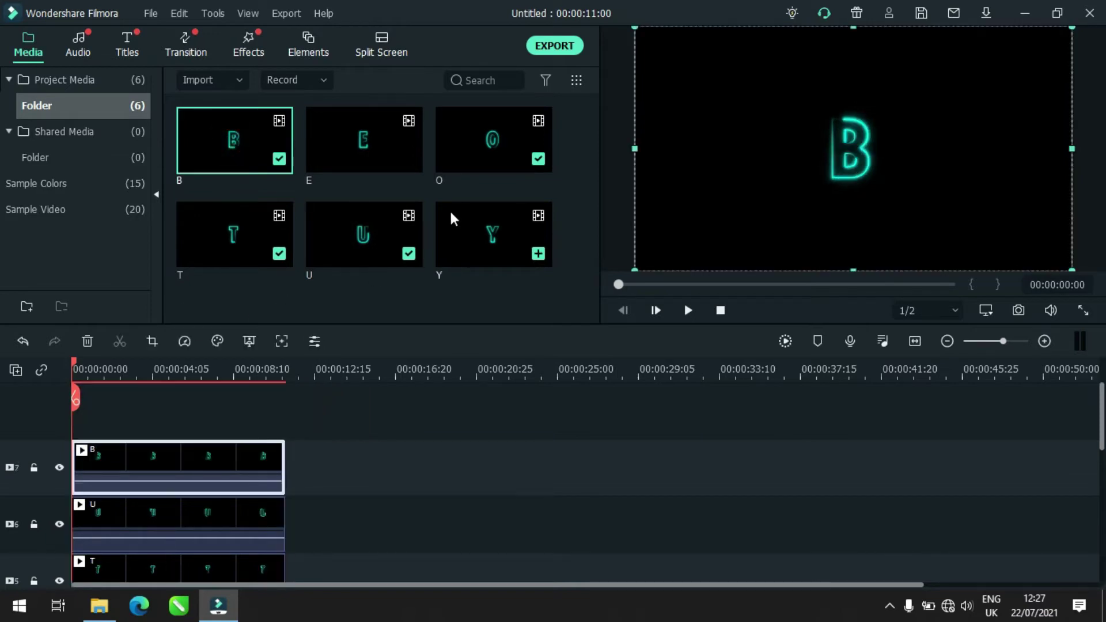
pyautogui.moveTo(369, 155); pyautogui.dragTo(80, 423)
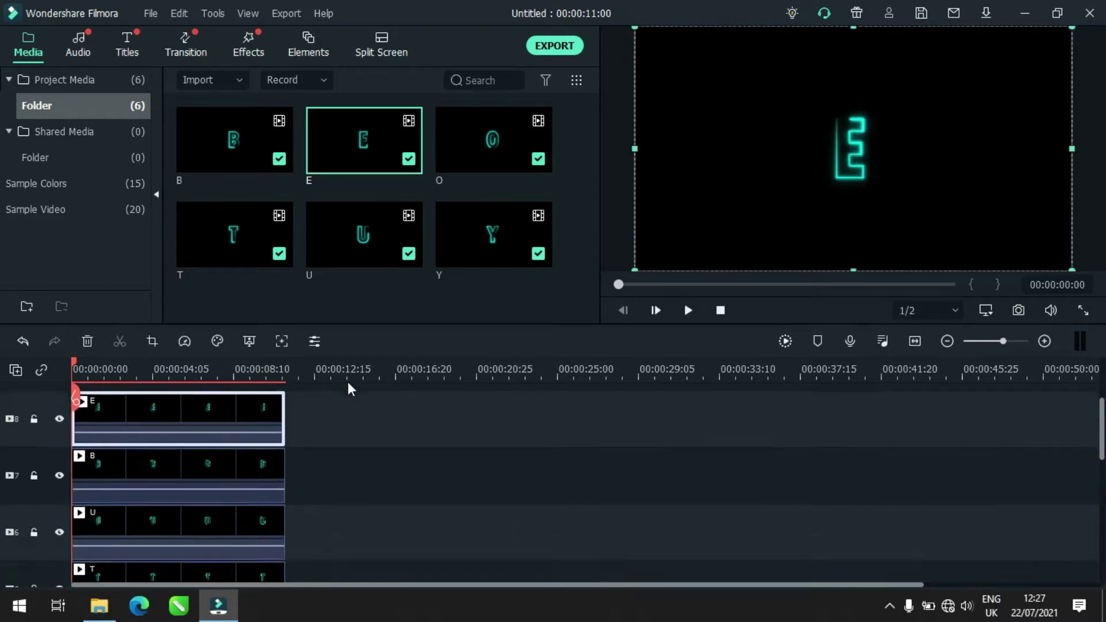
# - Copy the effect of the Y clip and paste it onto the O, U, T, U, B and E clips
pyautogui.scroll(-5, 347, 382)
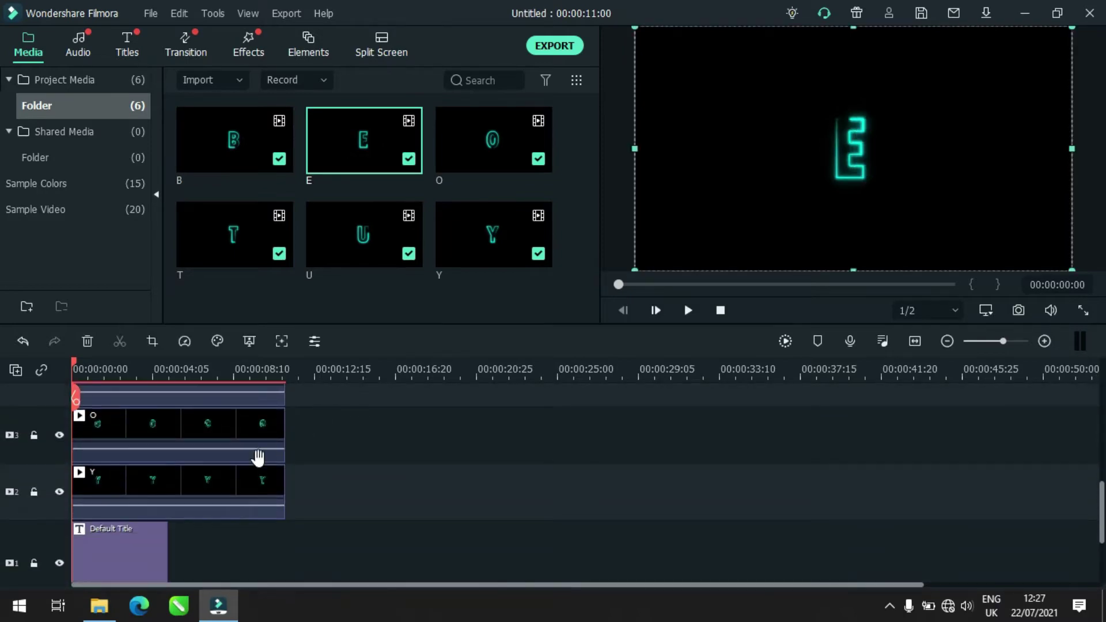
pyautogui.rightClick(192, 486)
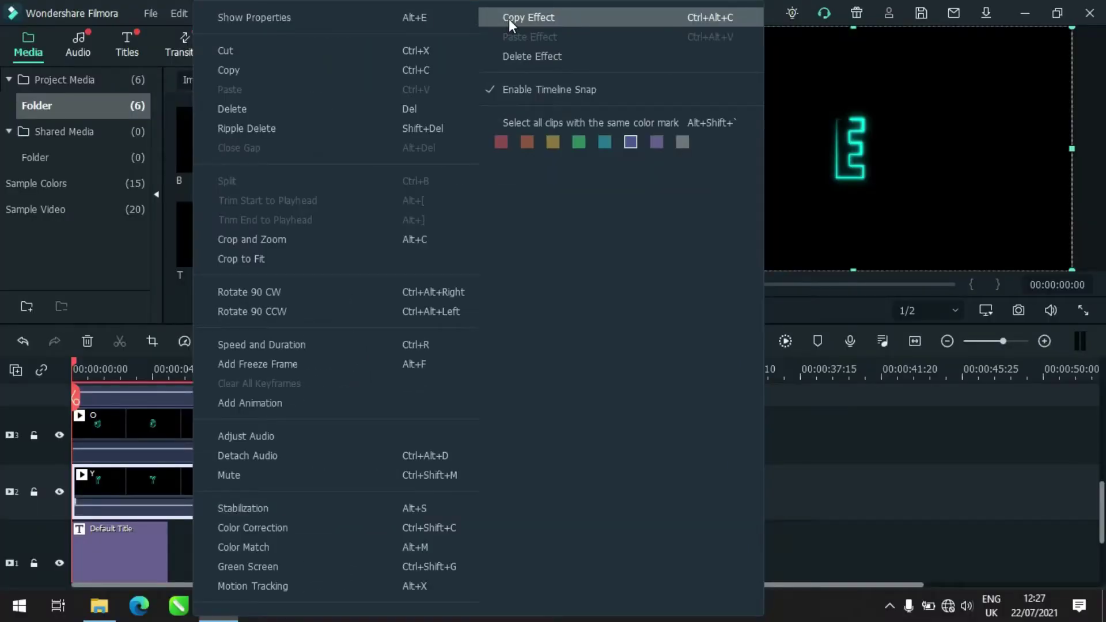
pyautogui.click(509, 18)
pyautogui.click(305, 438)
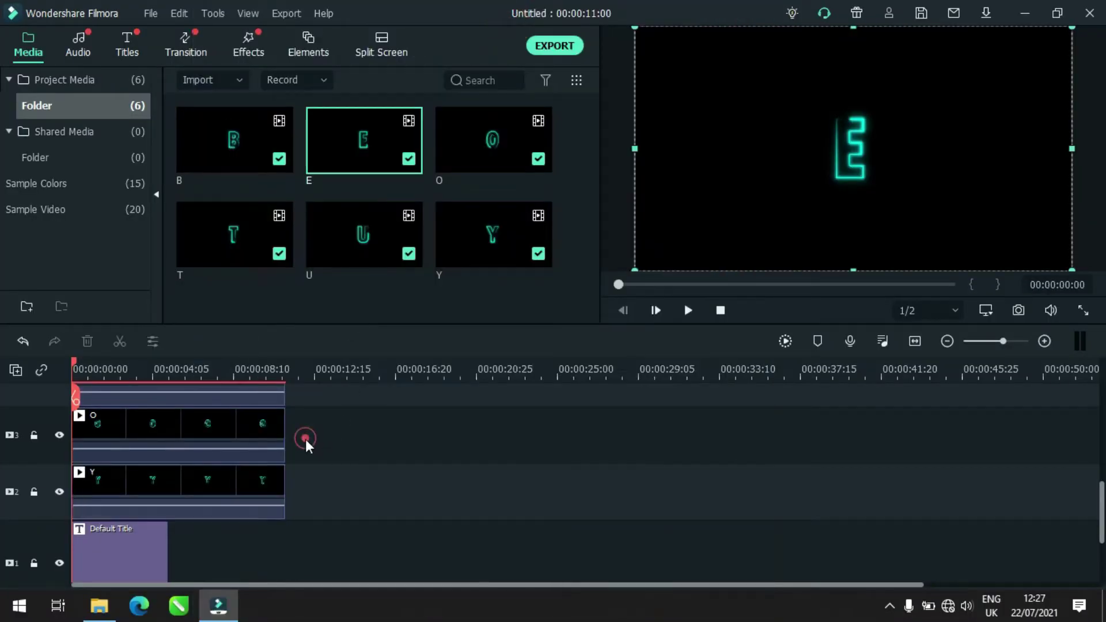
pyautogui.moveTo(331, 451); pyautogui.dragTo(187, 402)
pyautogui.rightClick(207, 415)
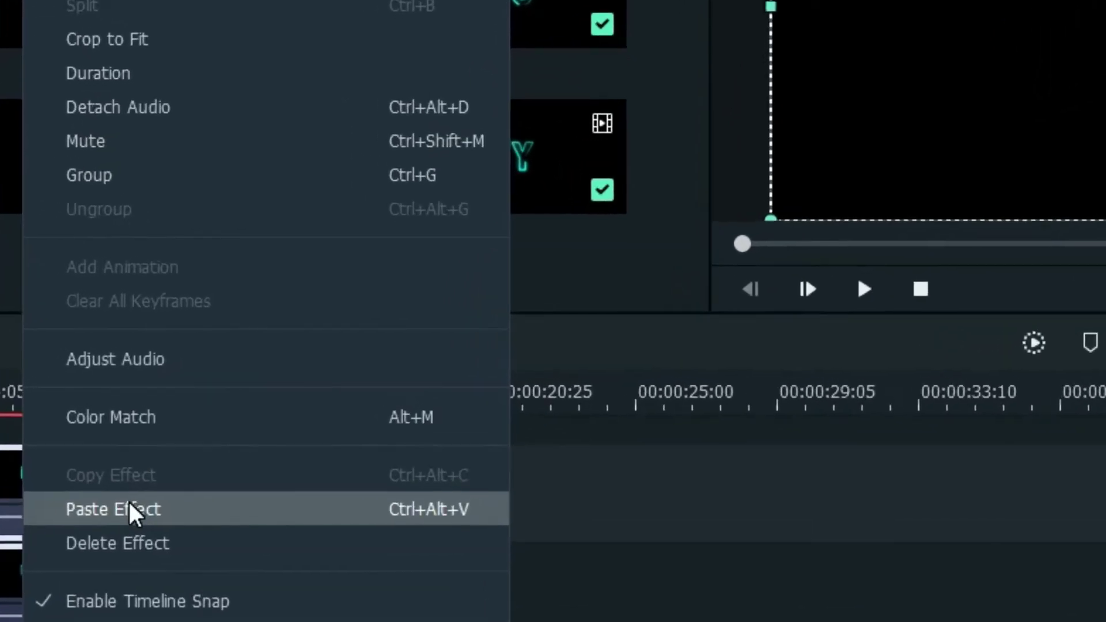
pyautogui.click(251, 436)
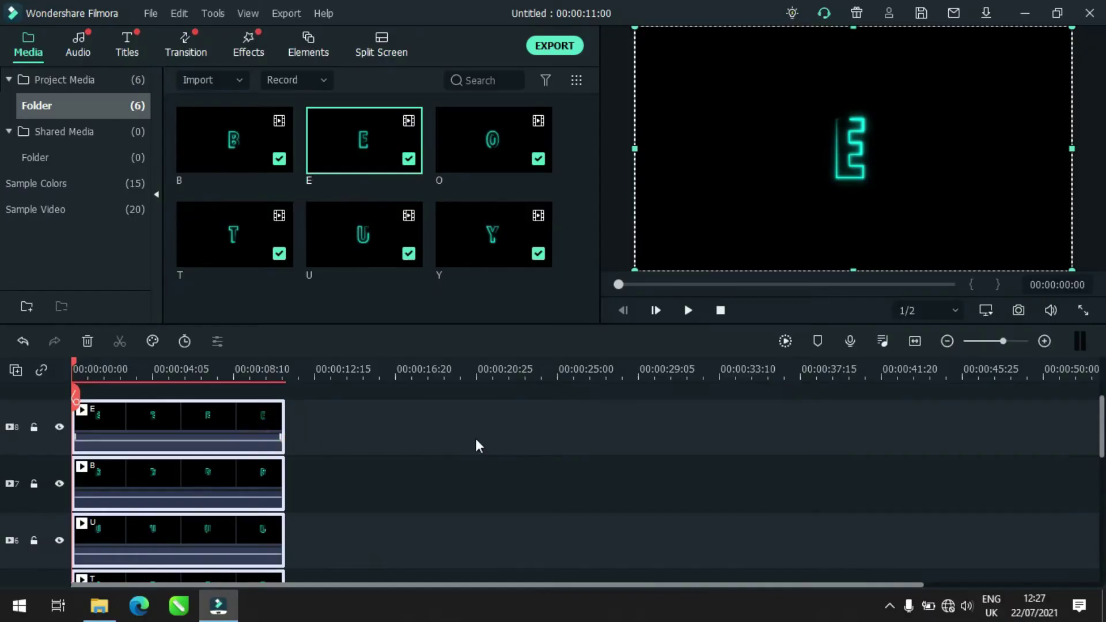
pyautogui.click(320, 464)
pyautogui.scroll(-2, 323, 427)
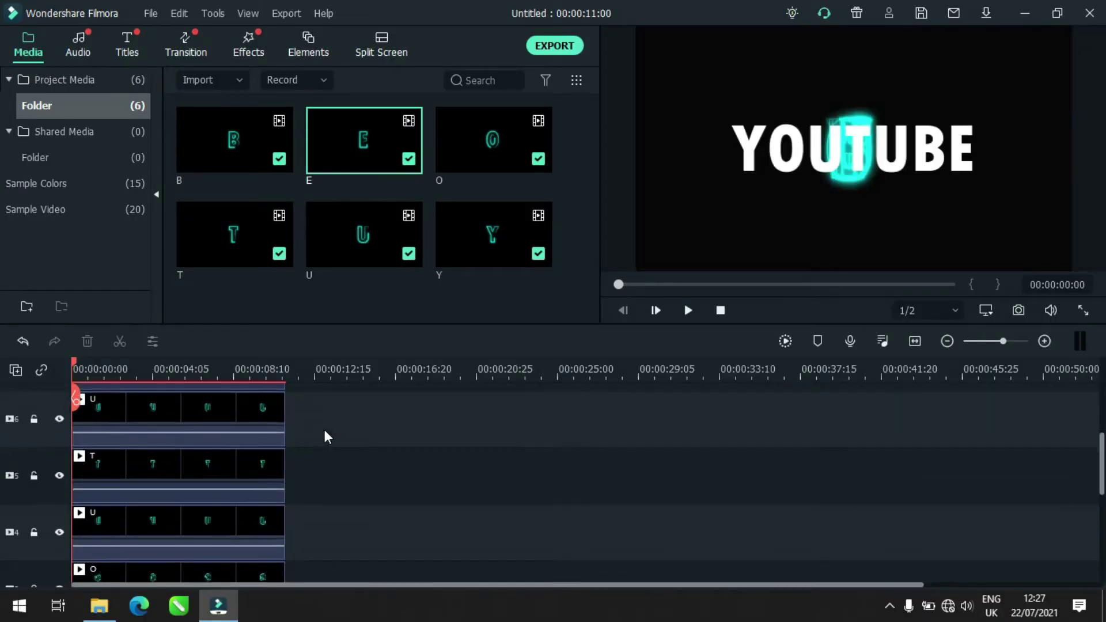
pyautogui.scroll(5, 325, 433)
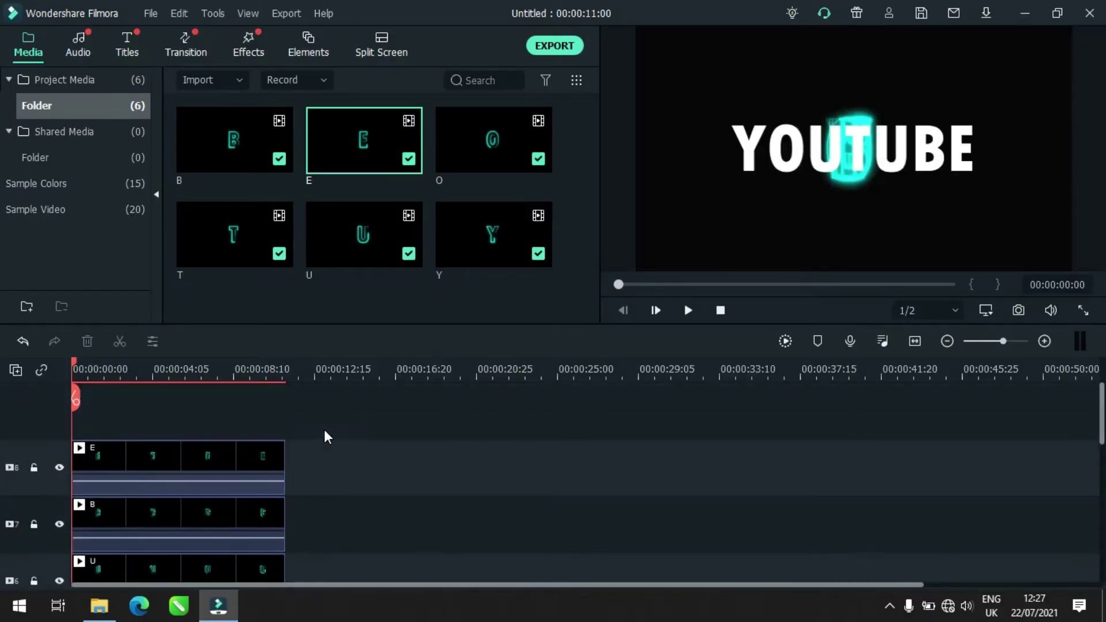
# - Hide the tracks of the E, B, U, T, U and O clips, leaving only the Y clip and the title visible
pyautogui.click(60, 468)
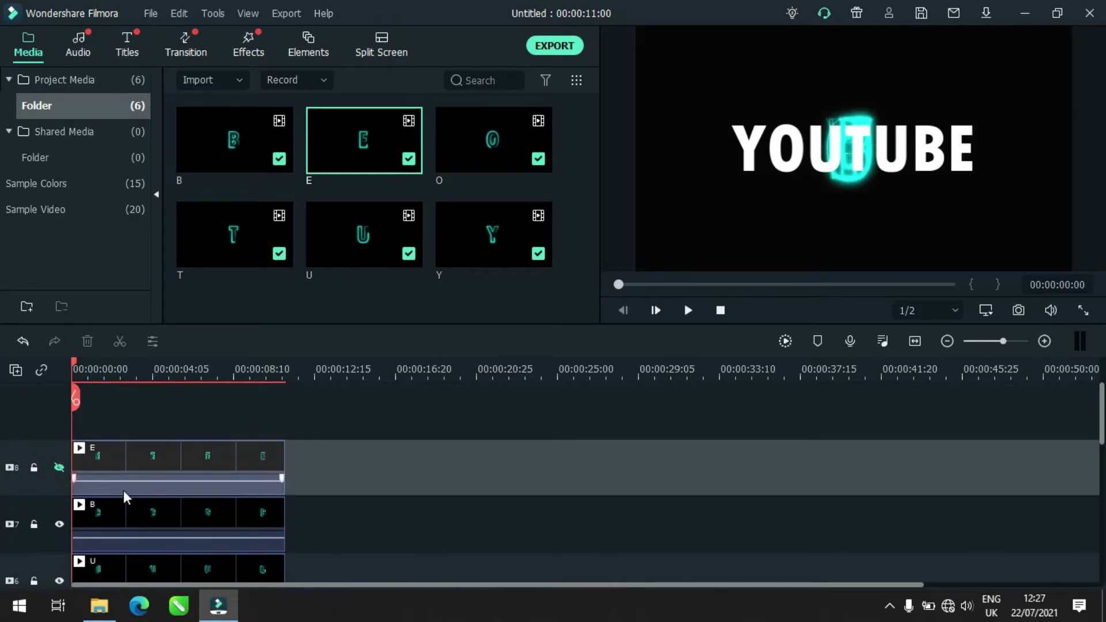
pyautogui.click(58, 523)
pyautogui.scroll(-2, 161, 462)
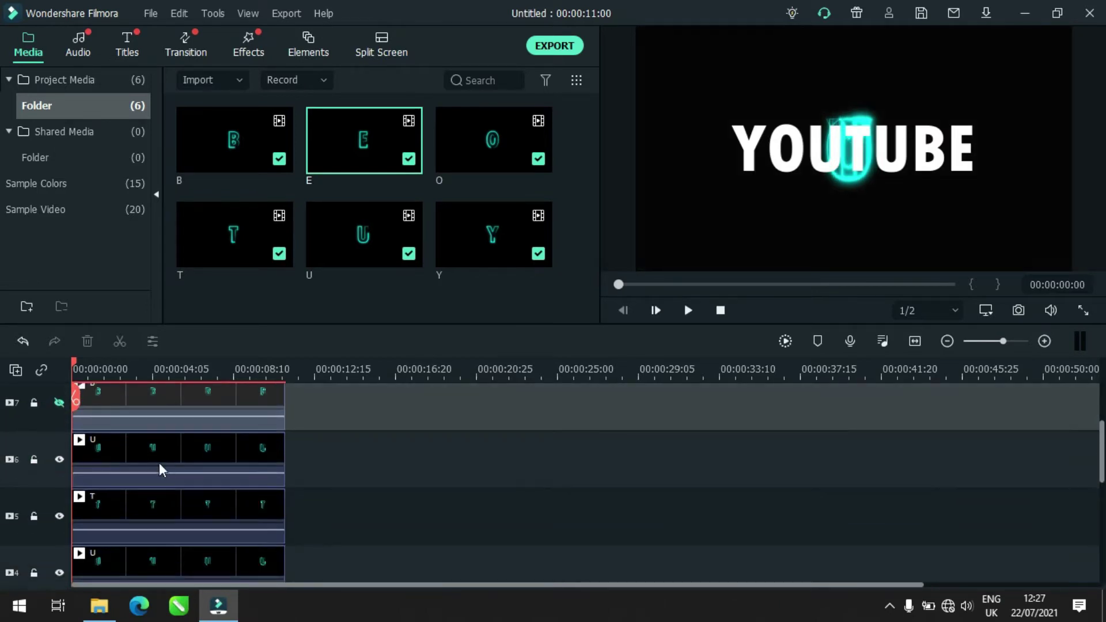
pyautogui.click(60, 459)
pyautogui.click(60, 515)
pyautogui.scroll(-2, 169, 468)
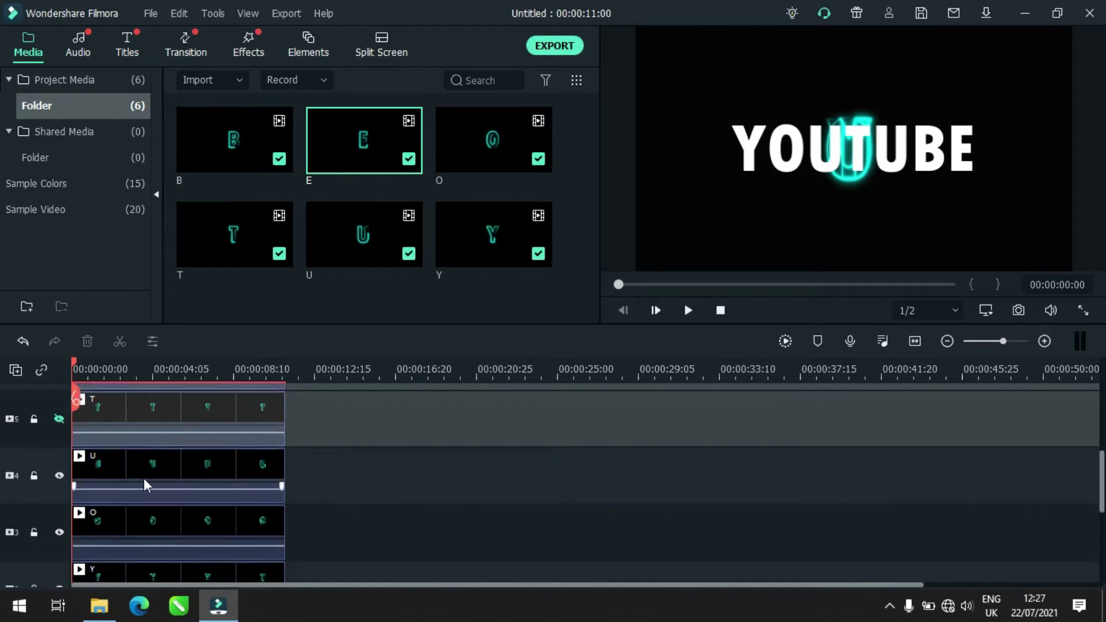
pyautogui.click(59, 476)
pyautogui.click(60, 531)
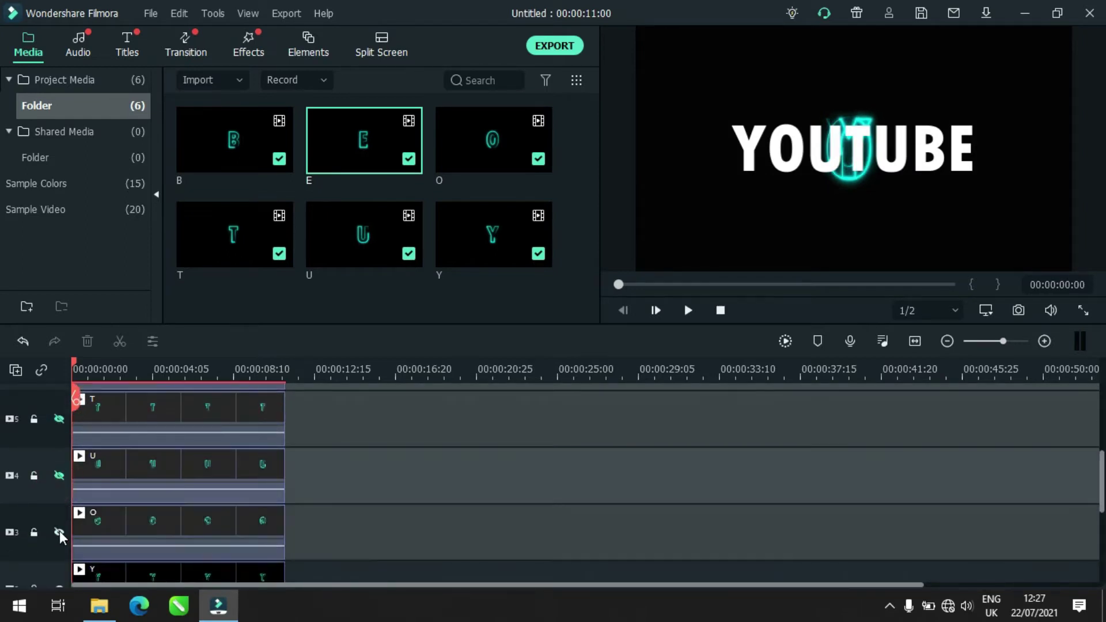
pyautogui.scroll(-1, 129, 467)
pyautogui.scroll(-1, 130, 462)
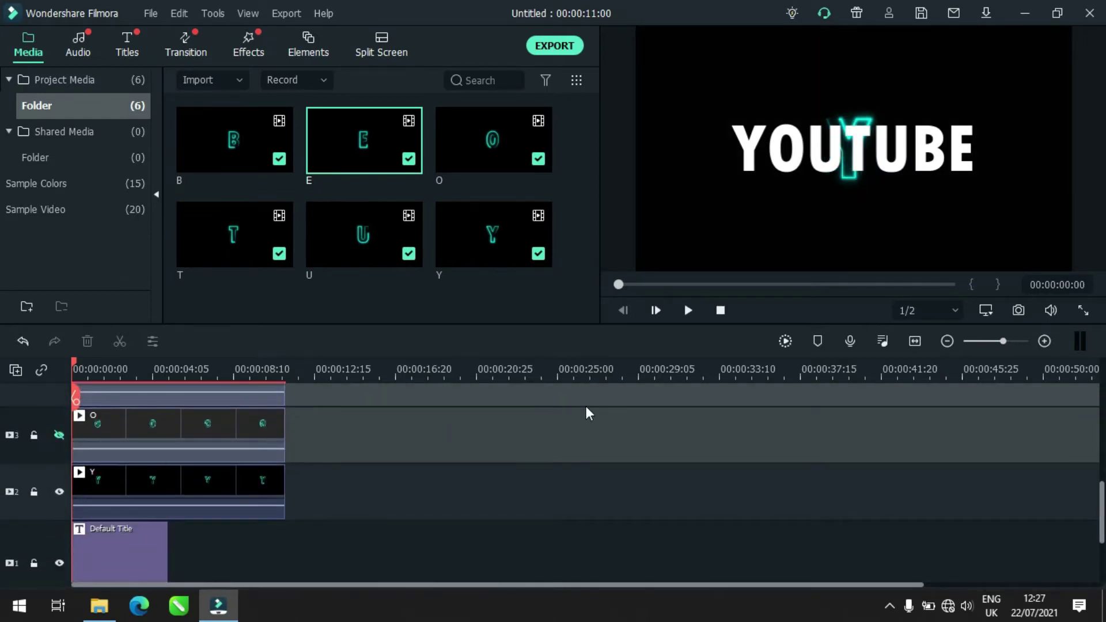
# - Move the glowing Y over the title's Y, then show only the O clip and align it with the title's O
pyautogui.click(160, 493)
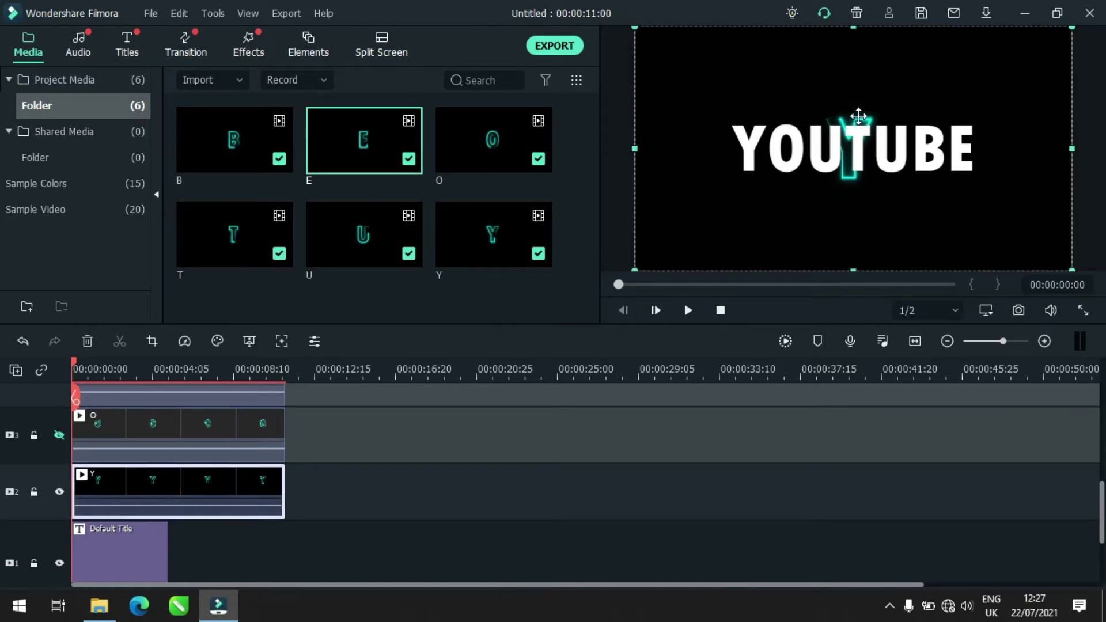
pyautogui.click(218, 485)
pyautogui.moveTo(847, 127); pyautogui.dragTo(747, 121)
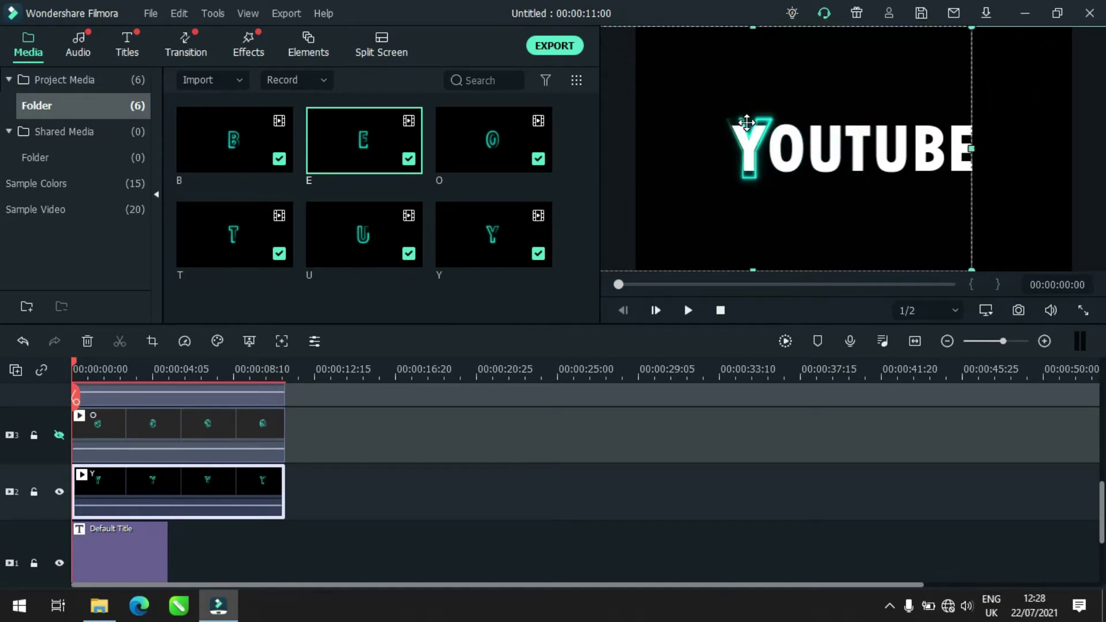
pyautogui.click(59, 492)
pyautogui.click(59, 435)
pyautogui.click(851, 167)
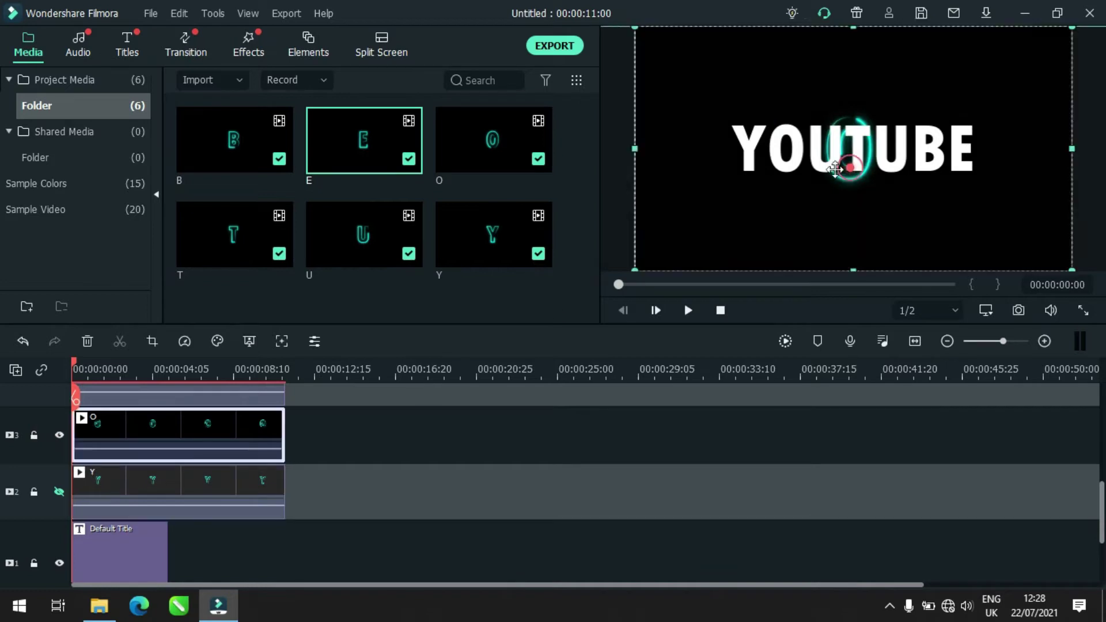
# - Showing one clip at a time, align the track 4 U with the title's first U and the T clip with its T
pyautogui.click(59, 435)
pyautogui.scroll(1, 59, 435)
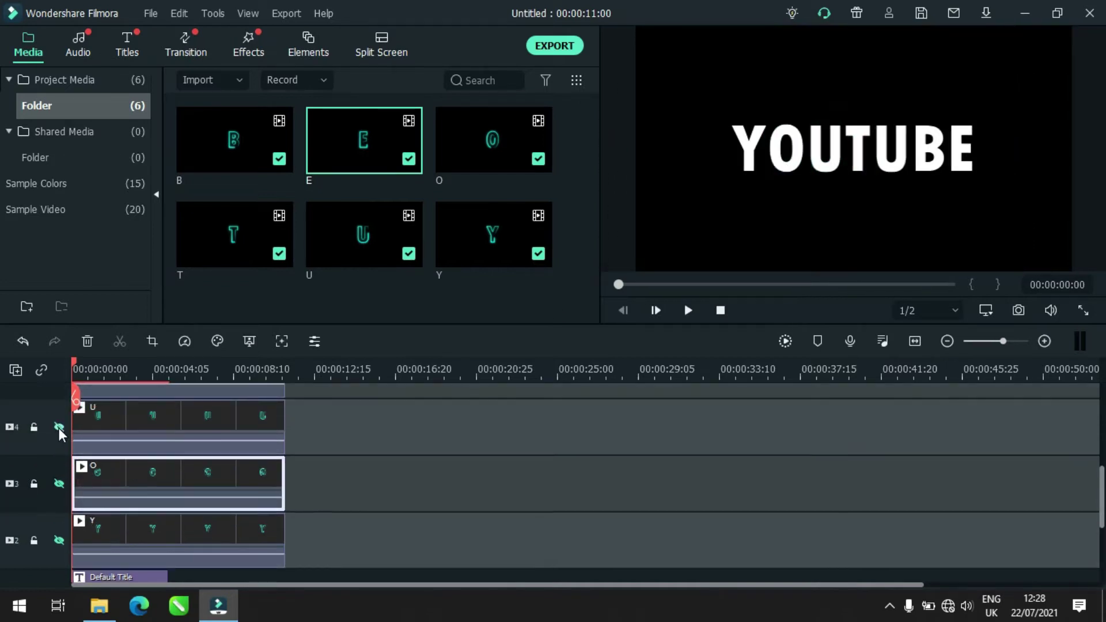
pyautogui.click(59, 429)
pyautogui.click(829, 173)
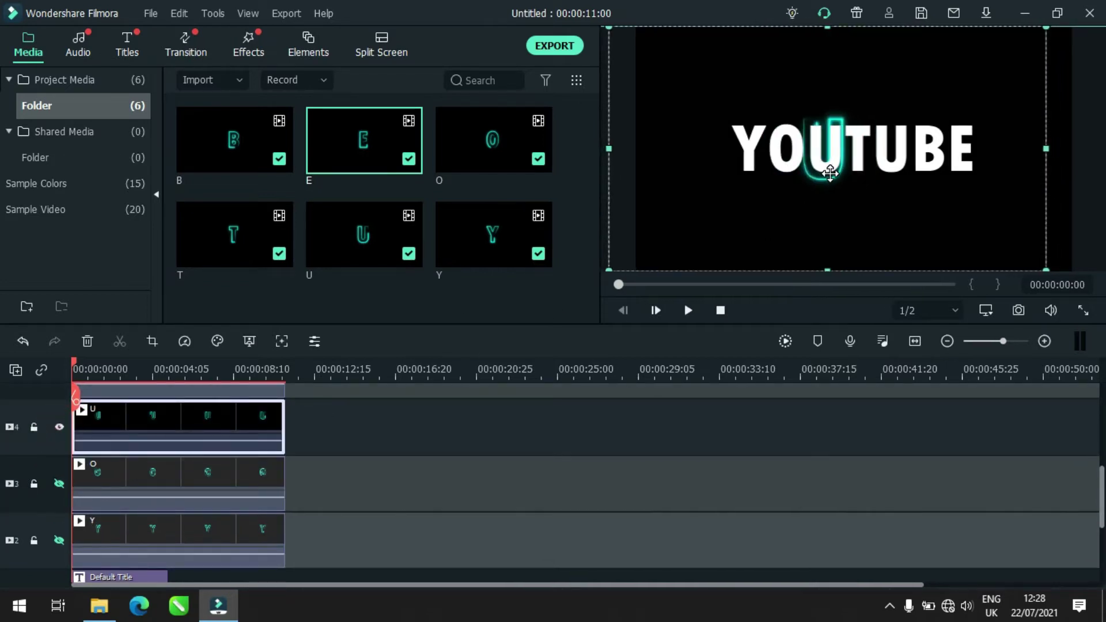
pyautogui.click(58, 427)
pyautogui.scroll(1, 59, 427)
pyautogui.click(59, 444)
pyautogui.click(858, 170)
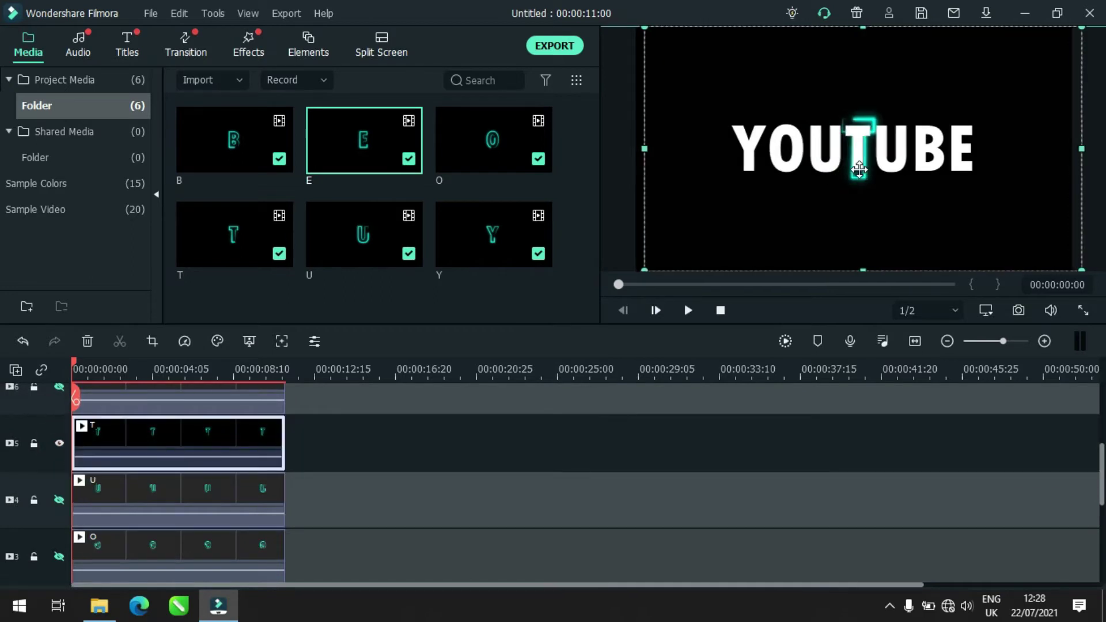
# - Showing one clip at a time, align the track 6 U with the title's second U and the B clip with its B
pyautogui.scroll(1, 109, 447)
pyautogui.click(58, 491)
pyautogui.click(58, 435)
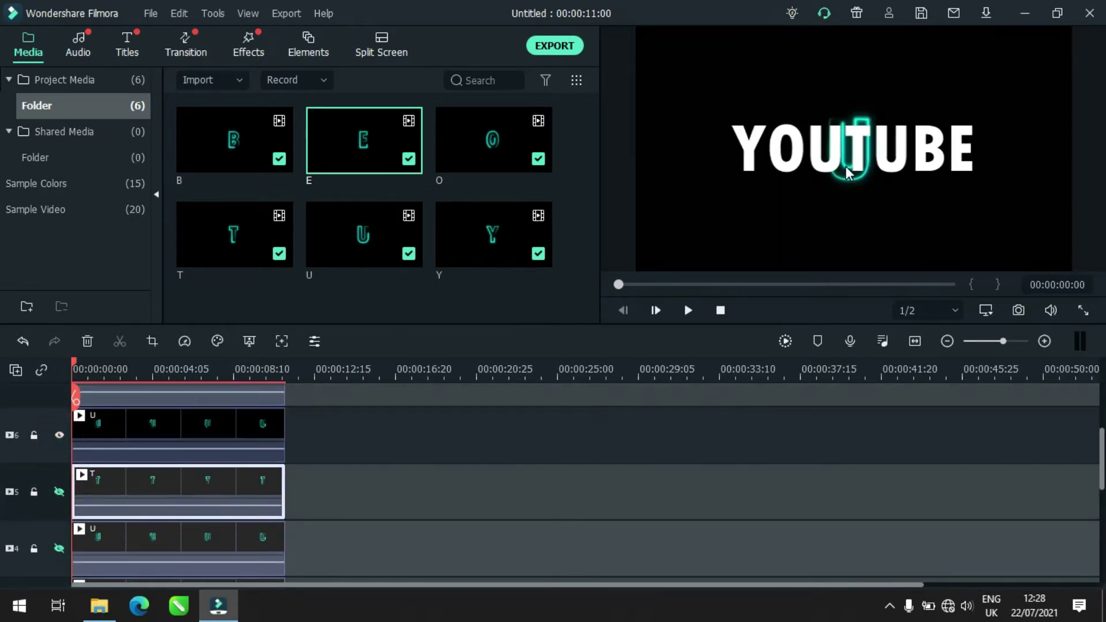
pyautogui.moveTo(847, 171); pyautogui.dragTo(921, 179)
pyautogui.scroll(1, 178, 445)
pyautogui.click(59, 484)
pyautogui.click(59, 427)
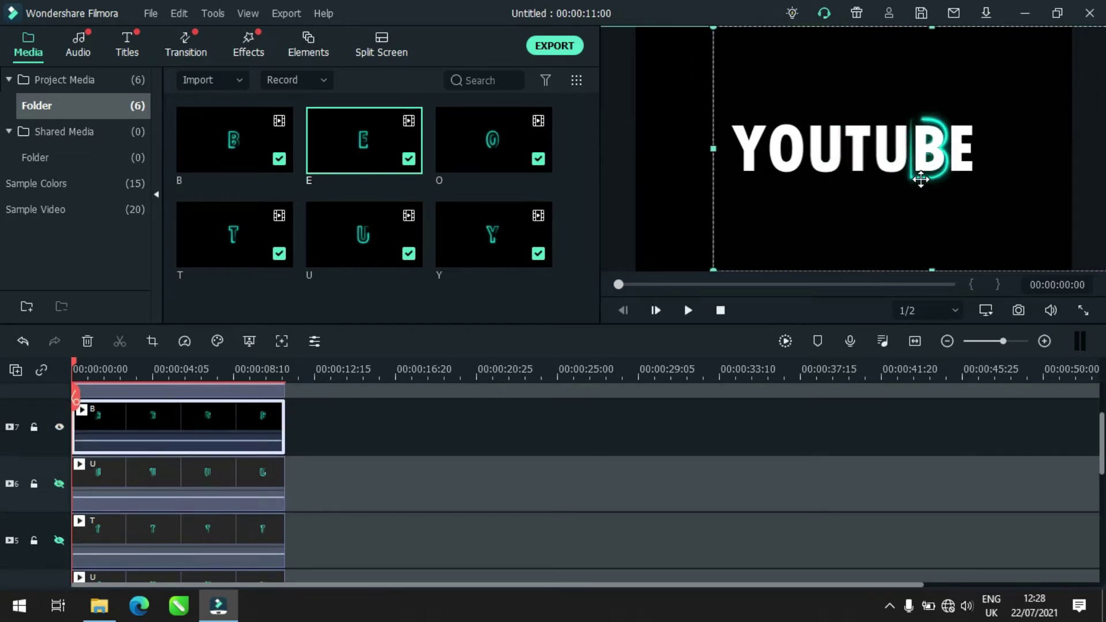
# - Hide the B clip, show the E clip and position its glow over the title's E, nudging it into place
pyautogui.click(59, 427)
pyautogui.scroll(1, 59, 453)
pyautogui.click(58, 443)
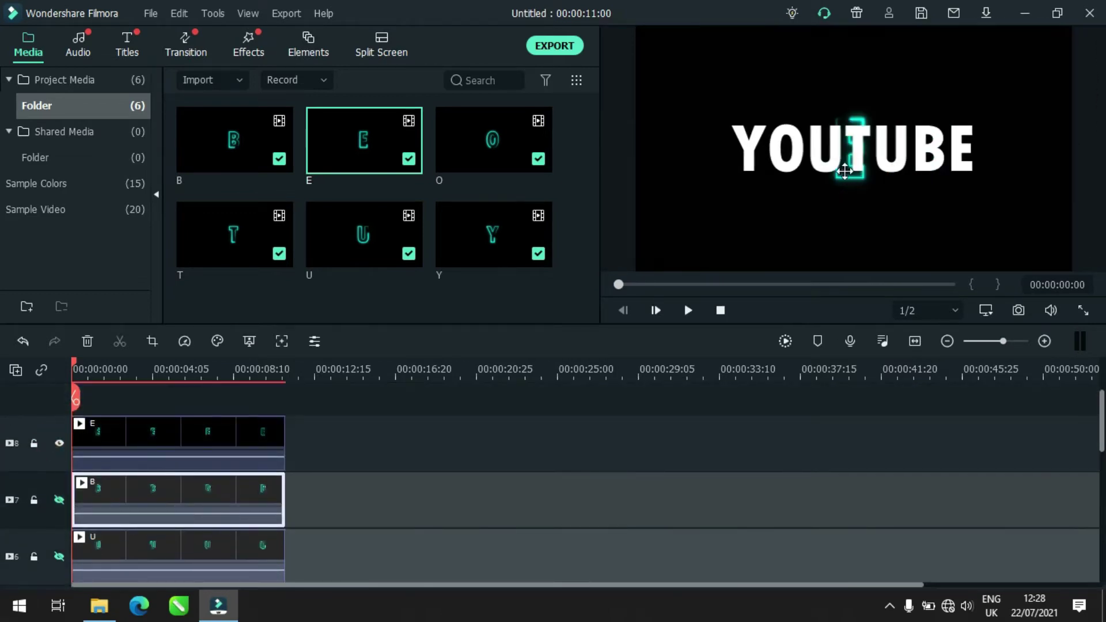
pyautogui.moveTo(847, 167); pyautogui.dragTo(952, 172)
pyautogui.press('Up')
pyautogui.press('Up')
pyautogui.press('Right')
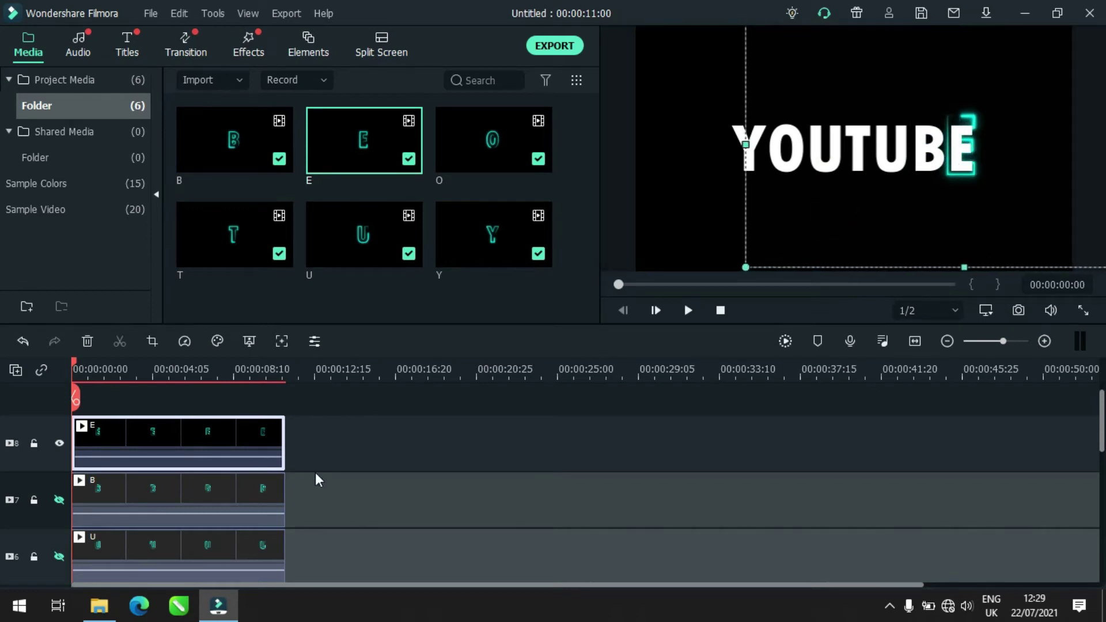
# - Play a short stretch of the timeline from the start to check the glowing E over the title
pyautogui.scroll(-5, 294, 493)
pyautogui.click(174, 531)
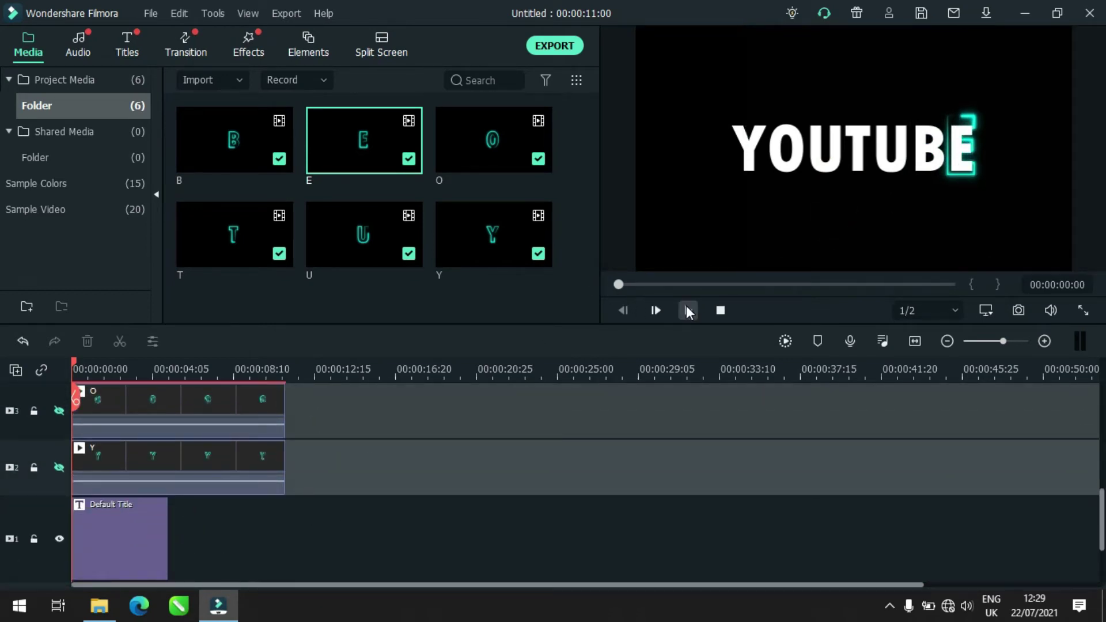
pyautogui.click(688, 311)
pyautogui.click(687, 311)
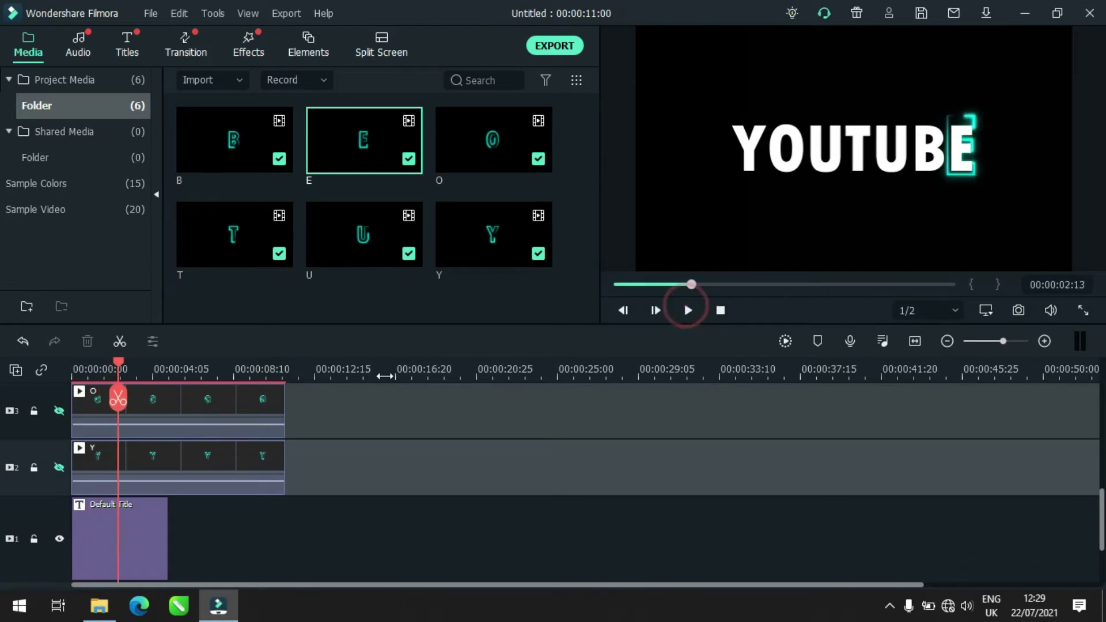
# - Make the hidden Y, O, U, T, U and B tracks visible again
pyautogui.click(59, 467)
pyautogui.click(59, 411)
pyautogui.scroll(1, 106, 454)
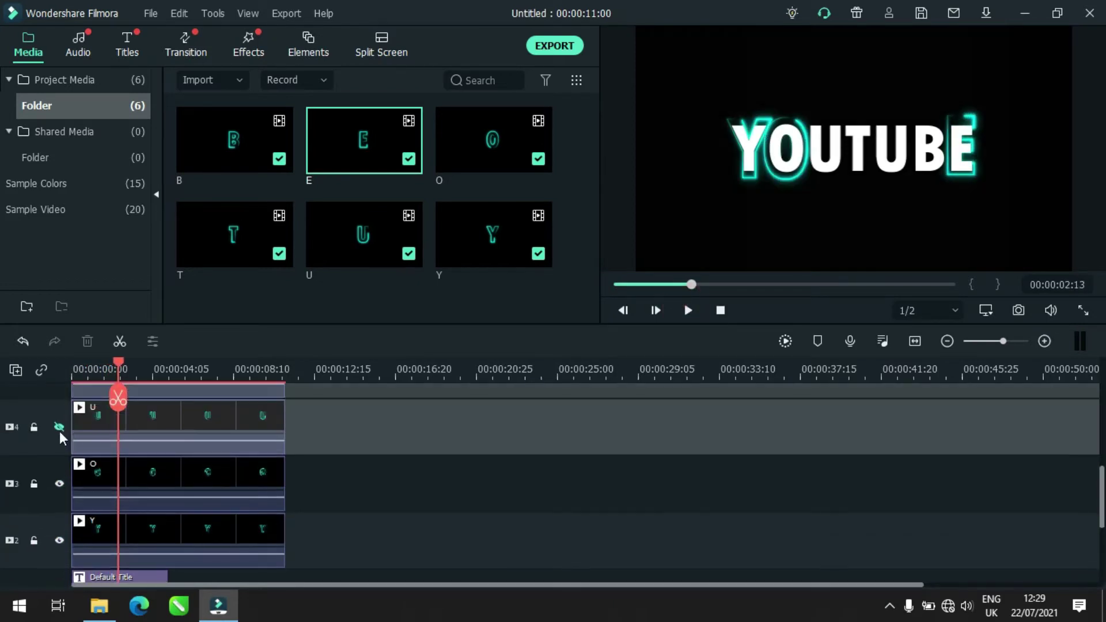
pyautogui.click(60, 427)
pyautogui.scroll(2, 88, 453)
pyautogui.click(59, 467)
pyautogui.click(59, 411)
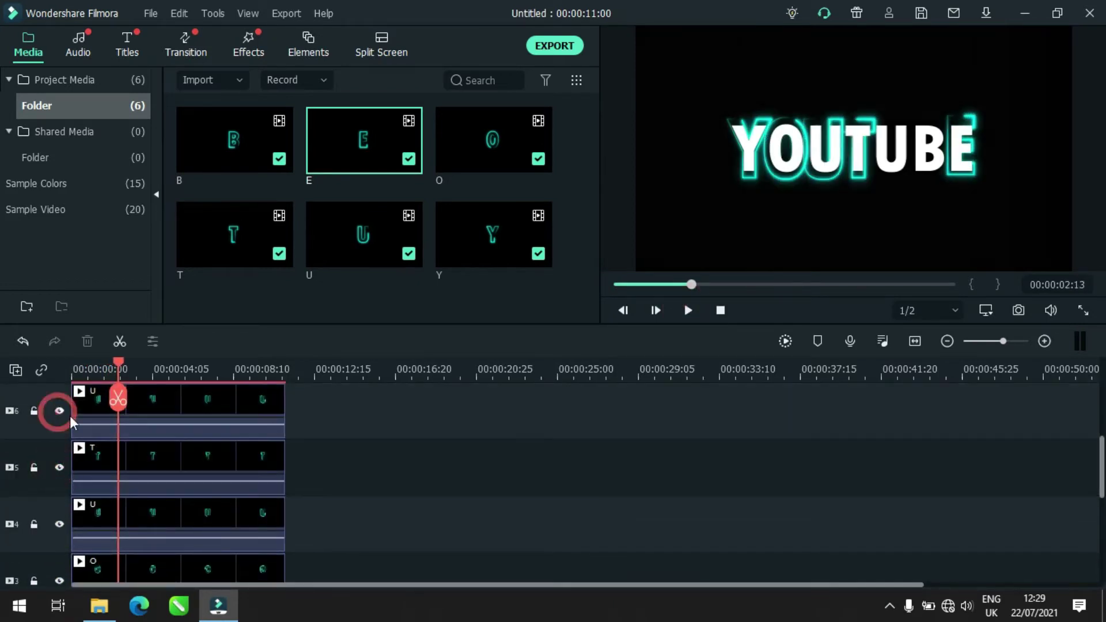
pyautogui.scroll(1, 67, 431)
pyautogui.click(59, 426)
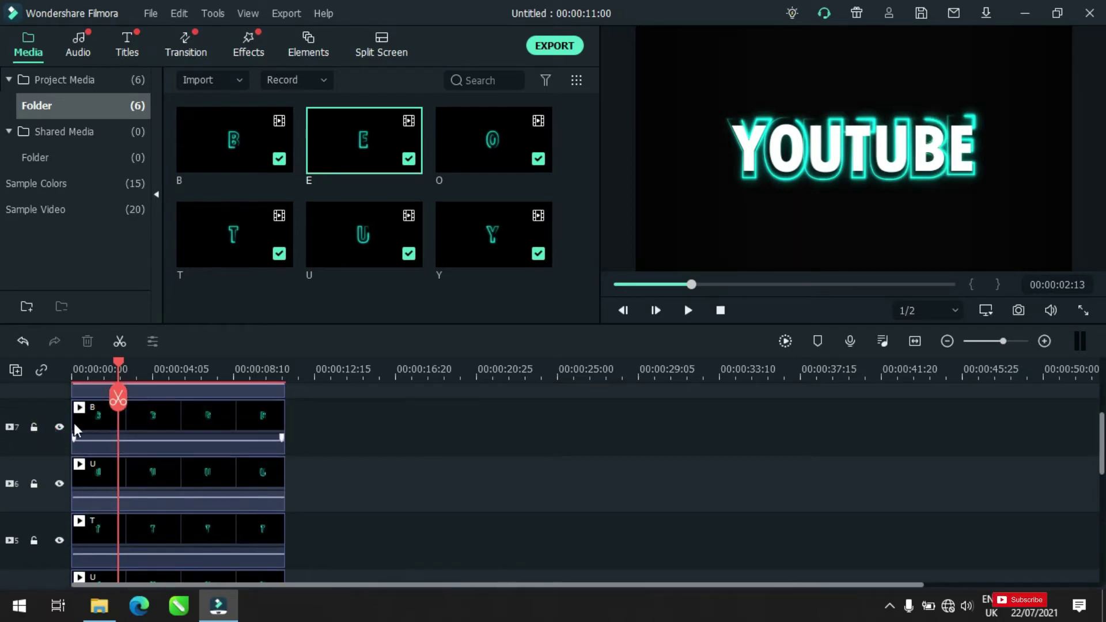
# - Shift the glowing E slightly right and down so it lines up evenly with the other neon letters
pyautogui.click(91, 424)
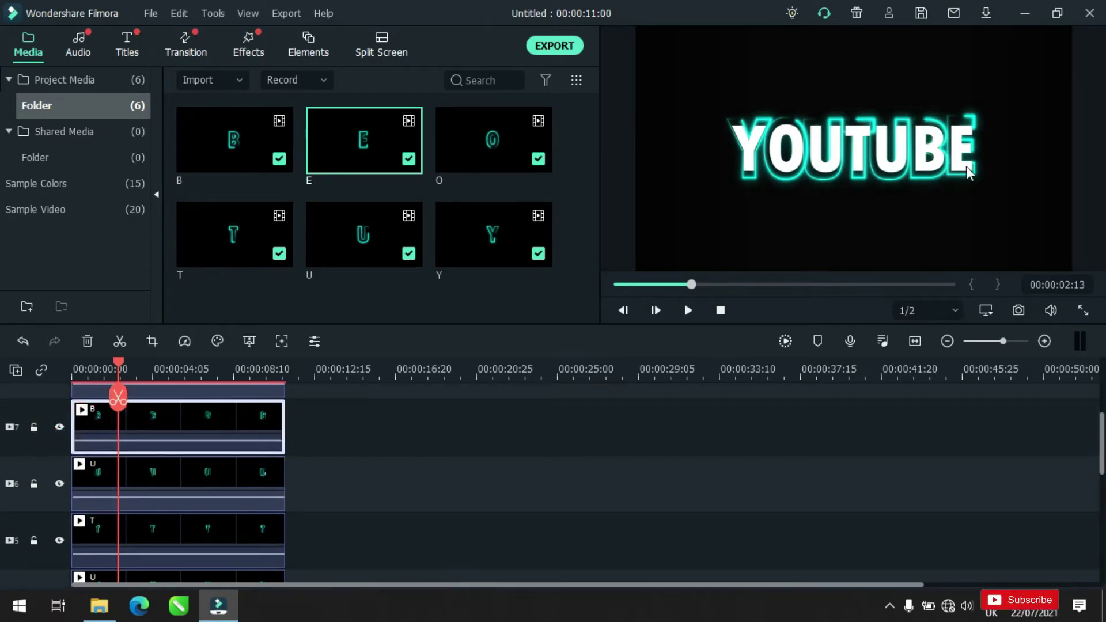
pyautogui.scroll(1, 338, 461)
pyautogui.click(210, 461)
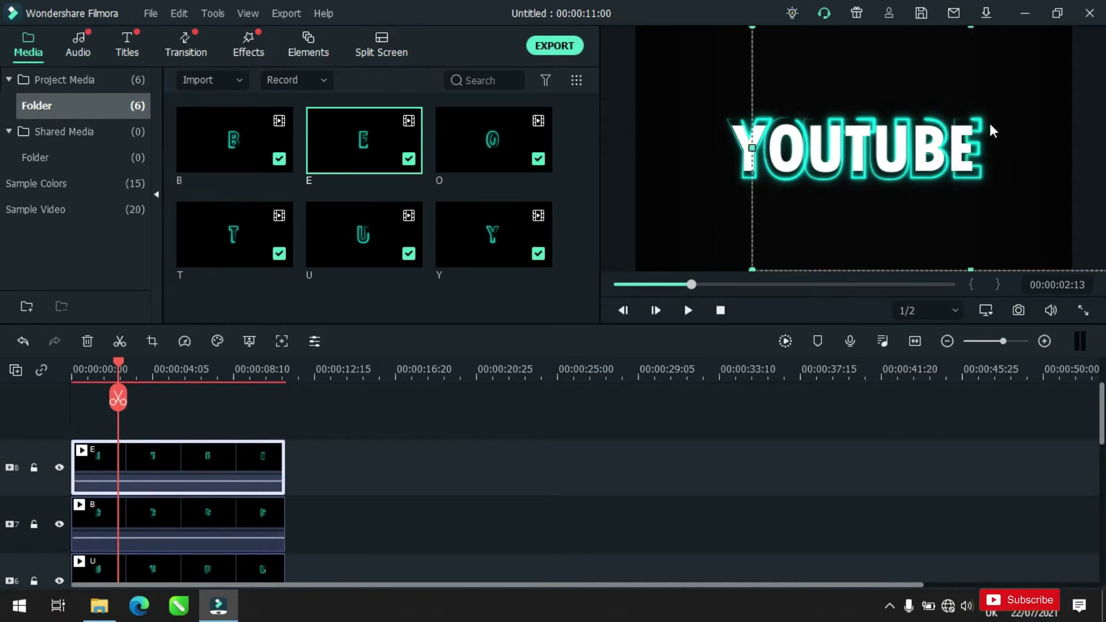
pyautogui.click(710, 199)
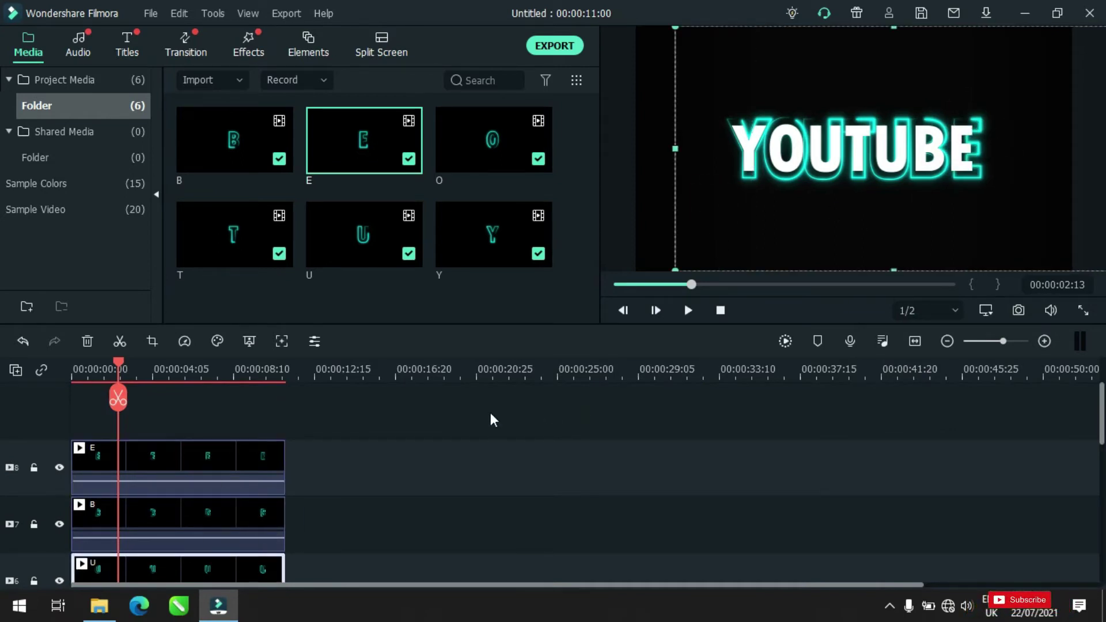
# - Delete the white text title from track 1 and play back the remaining neon lettering
pyautogui.scroll(-5, 403, 461)
pyautogui.scroll(-1, 154, 530)
pyautogui.click(158, 524)
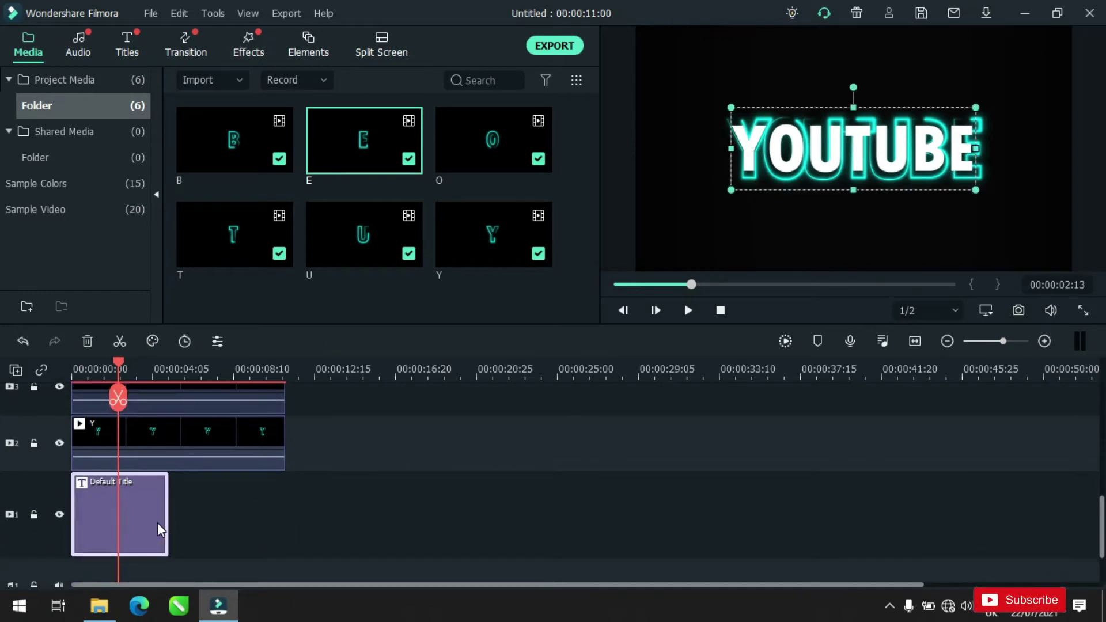
pyautogui.press('Delete')
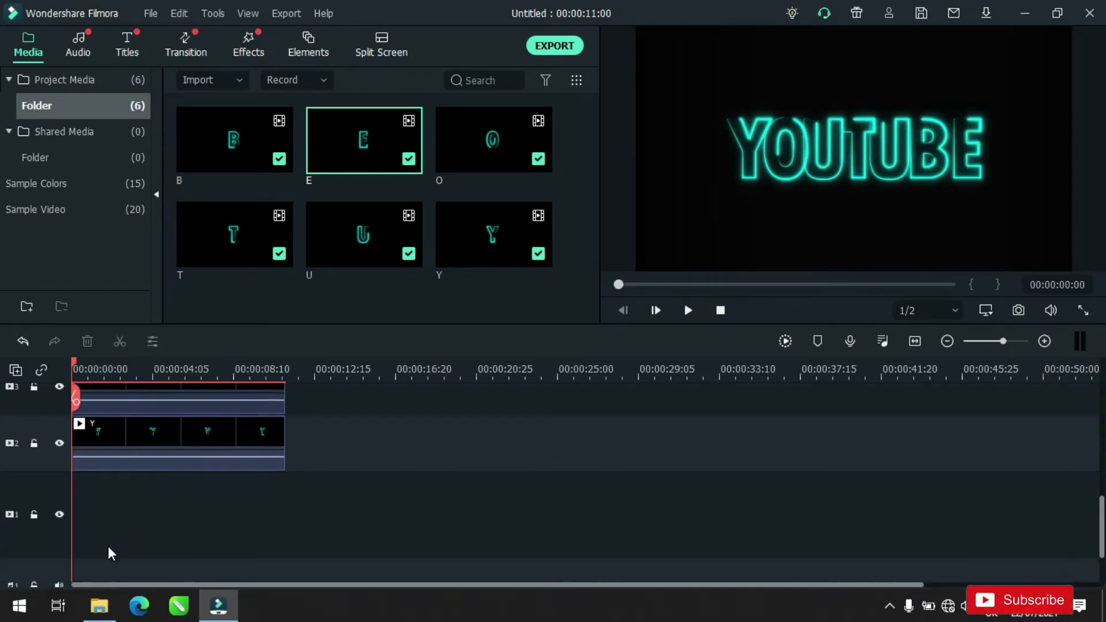
pyautogui.click(688, 310)
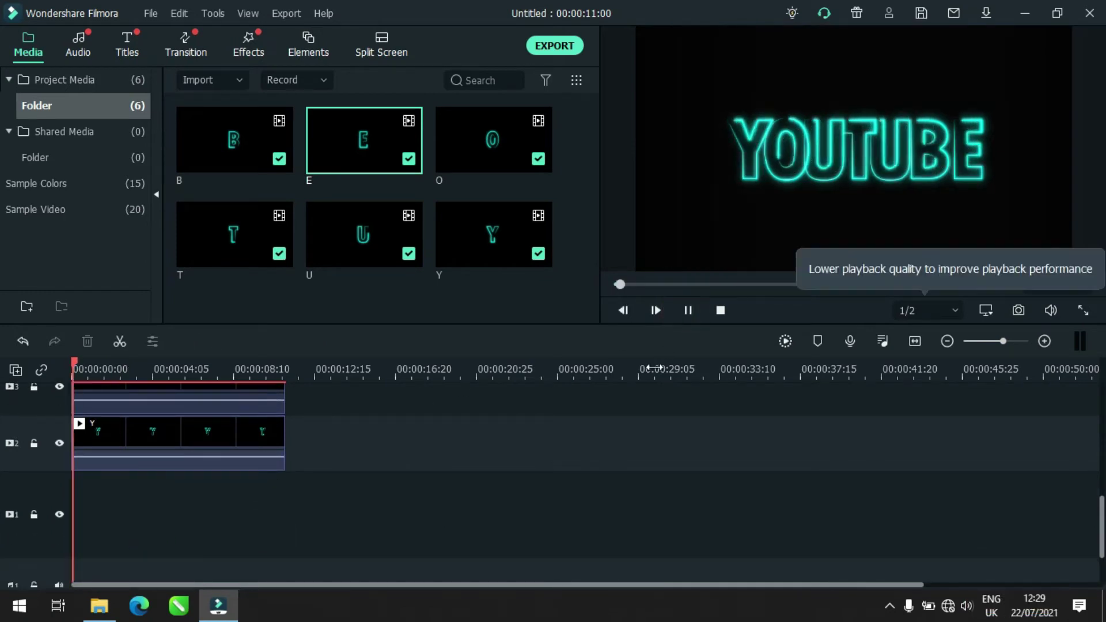
pyautogui.click(690, 311)
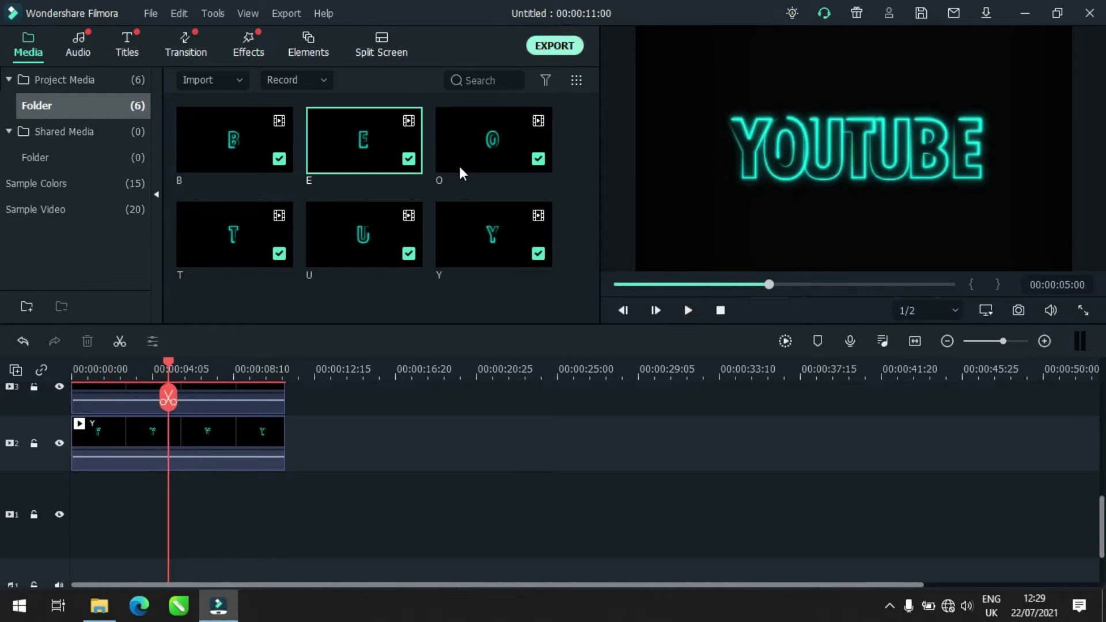
# - Export the project to the computer as an MP4 named "neon text 12"
pyautogui.hotkey('ctrl', 'e')
pyautogui.moveTo(606, 124); pyautogui.dragTo(535, 126)
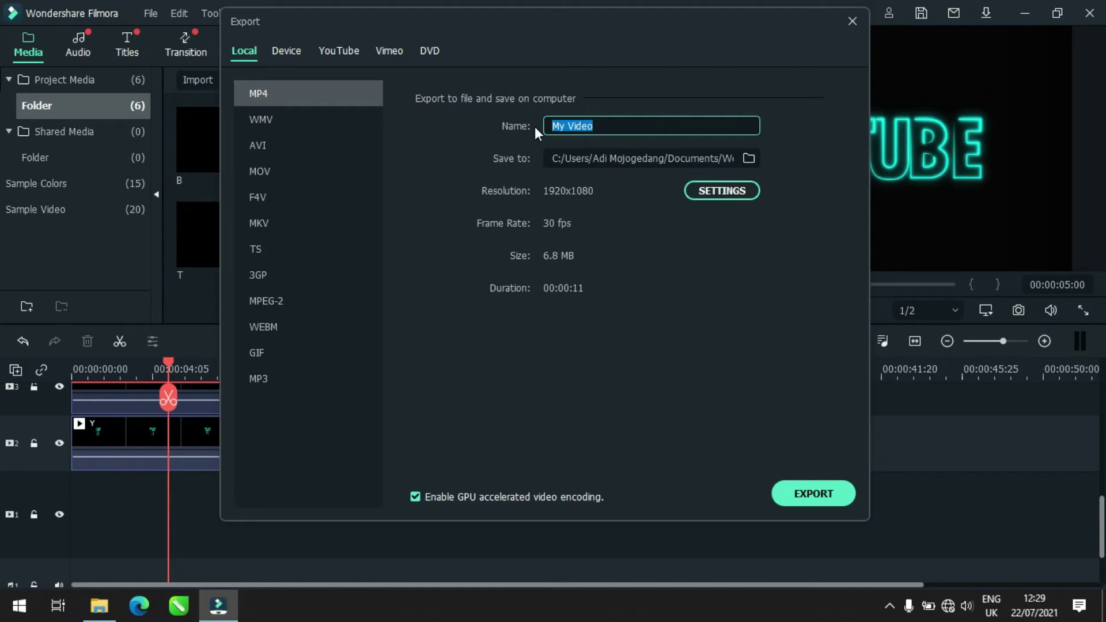
pyautogui.write('neon text !')
pyautogui.write('2')
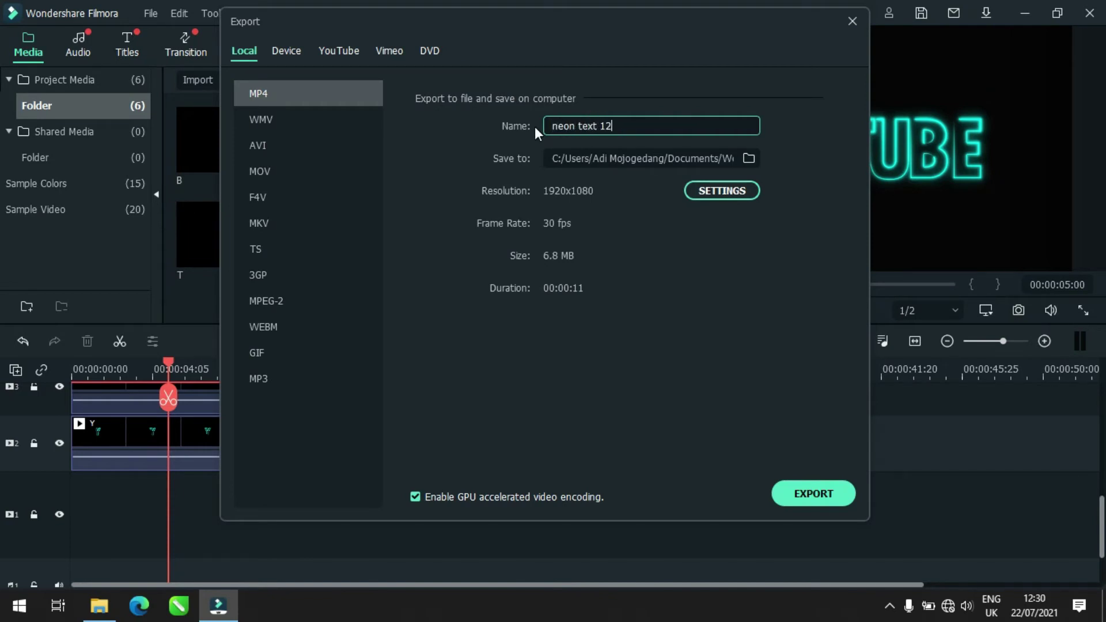
pyautogui.click(811, 499)
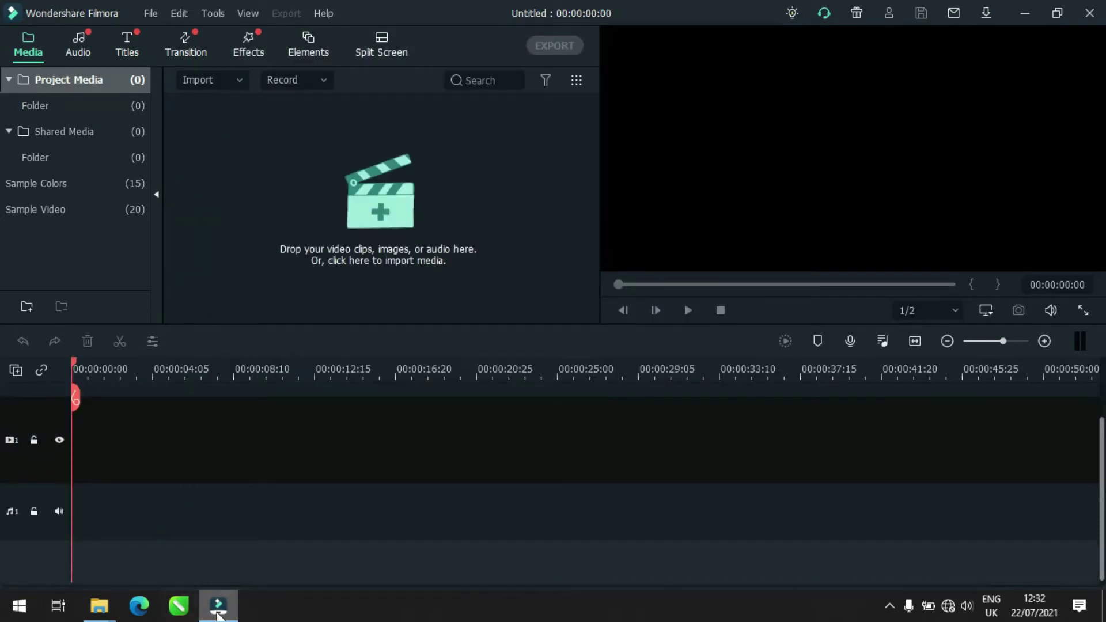
# - Import the exported neon text 12 video from the Output folder into the empty project and place it at the start of track 1
pyautogui.moveTo(104, 612)
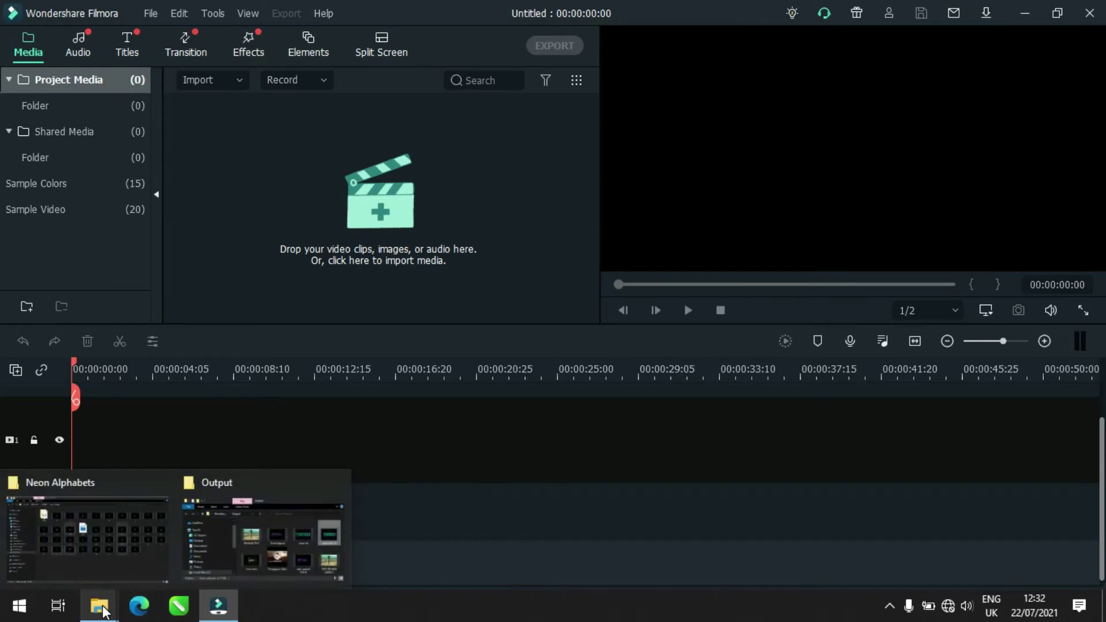
pyautogui.click(243, 546)
pyautogui.moveTo(565, 165); pyautogui.dragTo(207, 446)
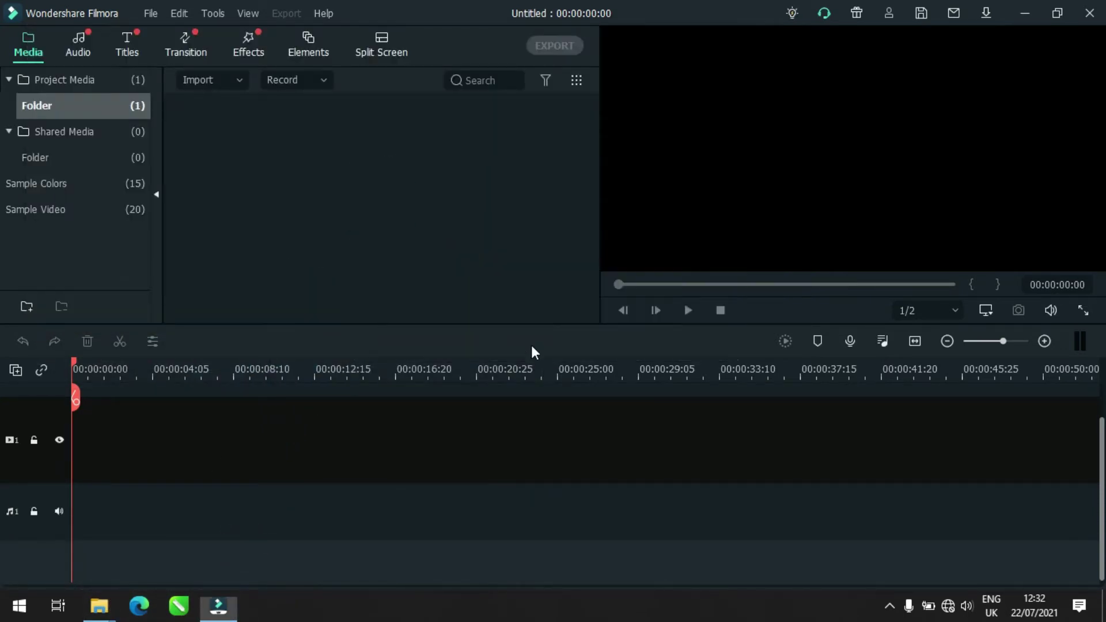
# - Import the BG video from the Neon Alphabets folder and insert it at the start of track 1, before the neon text clip
pyautogui.moveTo(99, 606)
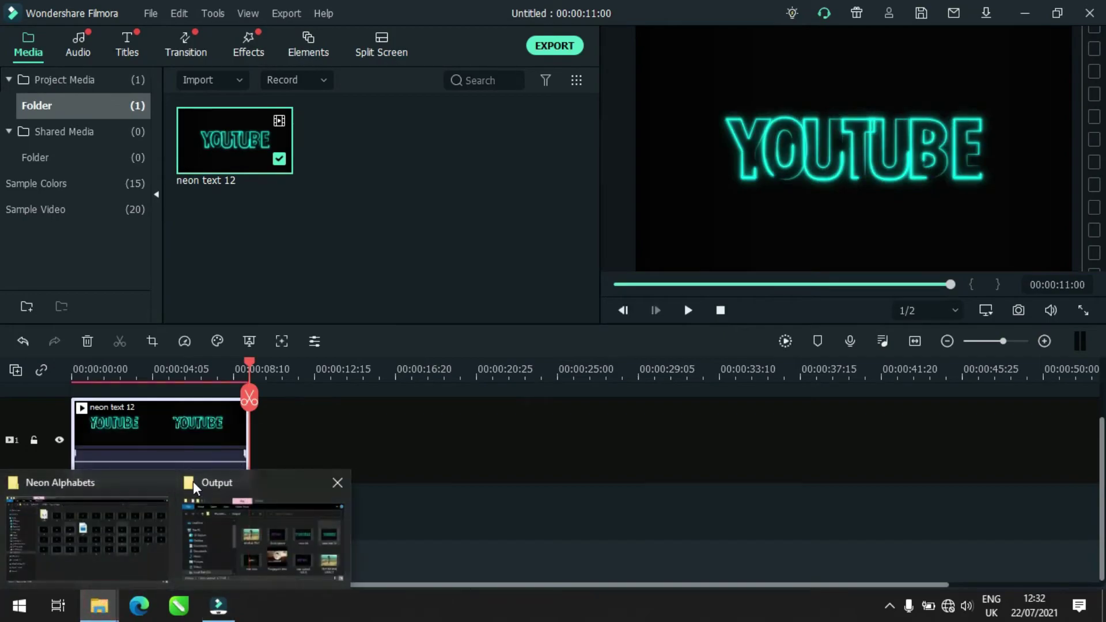
pyautogui.click(117, 510)
pyautogui.moveTo(522, 217); pyautogui.dragTo(382, 188)
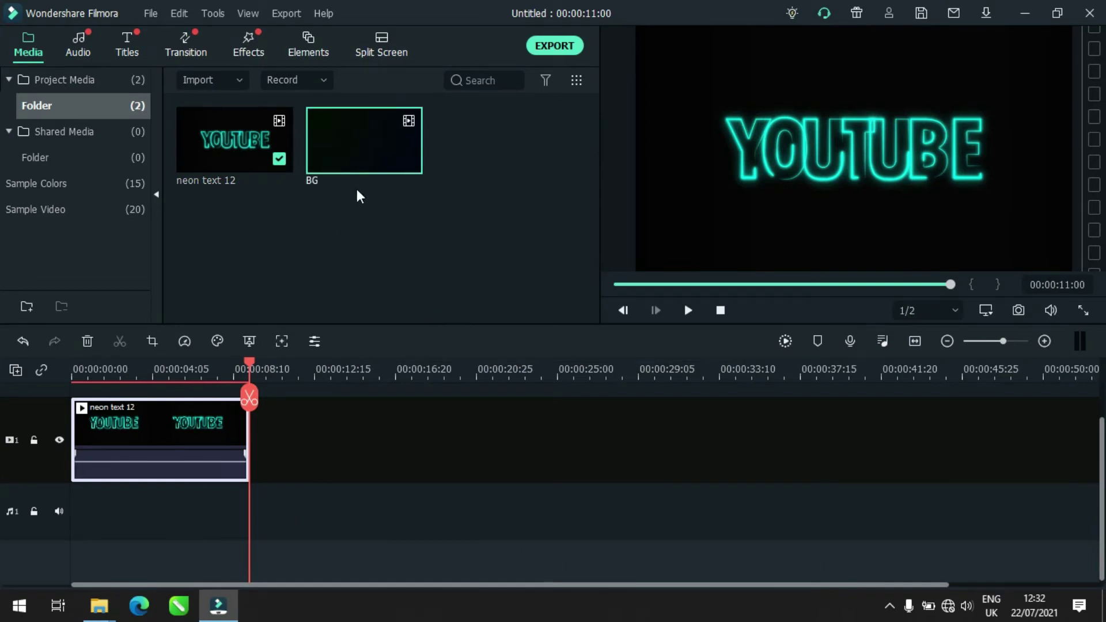
pyautogui.moveTo(358, 161); pyautogui.dragTo(89, 444)
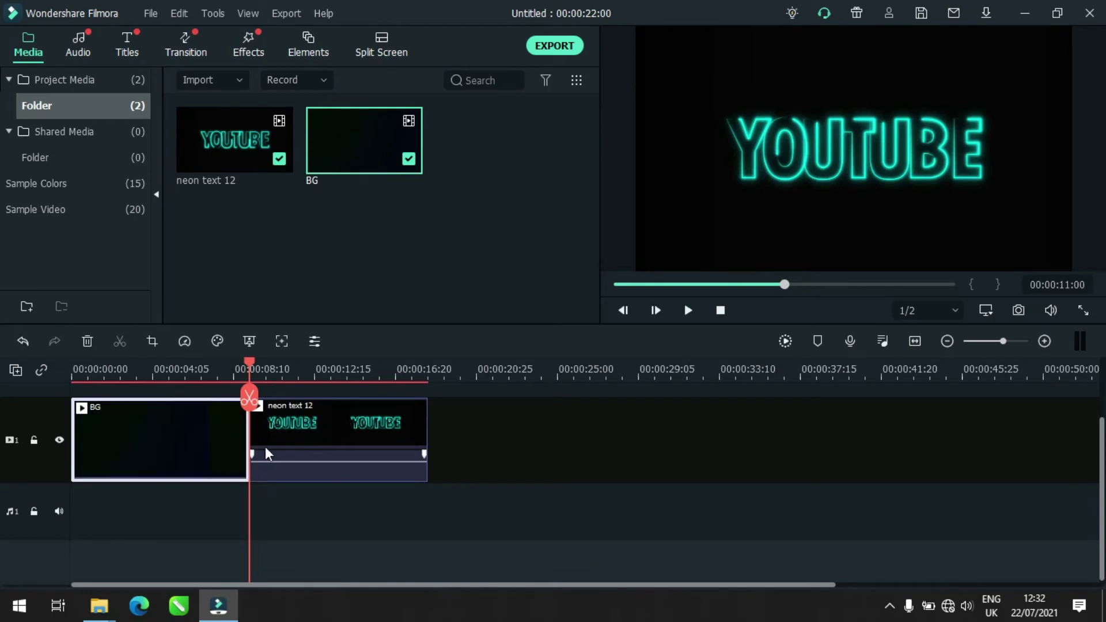
# - Move the neon text 12 clip to the start of track 2, above the BG clip, and set its blending mode to Screen
pyautogui.moveTo(302, 476); pyautogui.dragTo(134, 414)
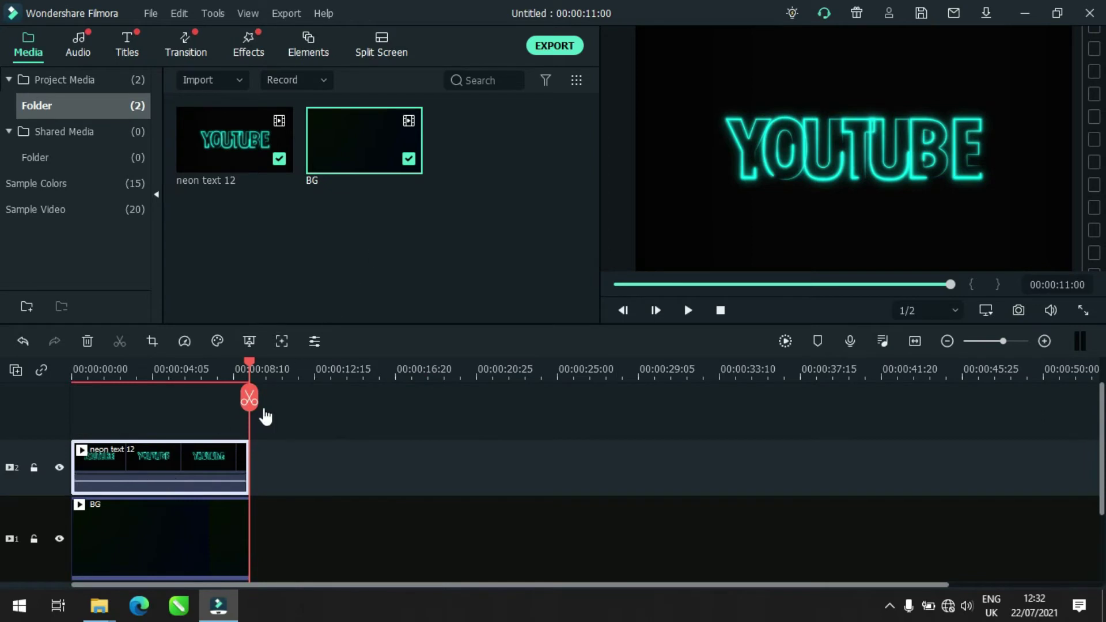
pyautogui.moveTo(249, 361); pyautogui.dragTo(72, 397)
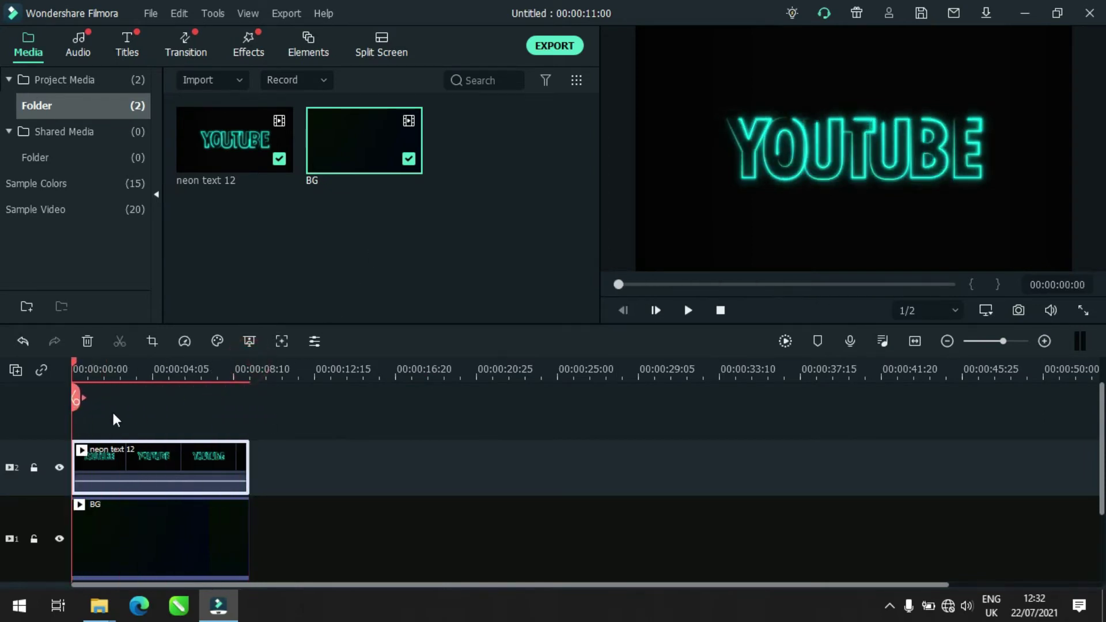
pyautogui.rightClick(147, 459)
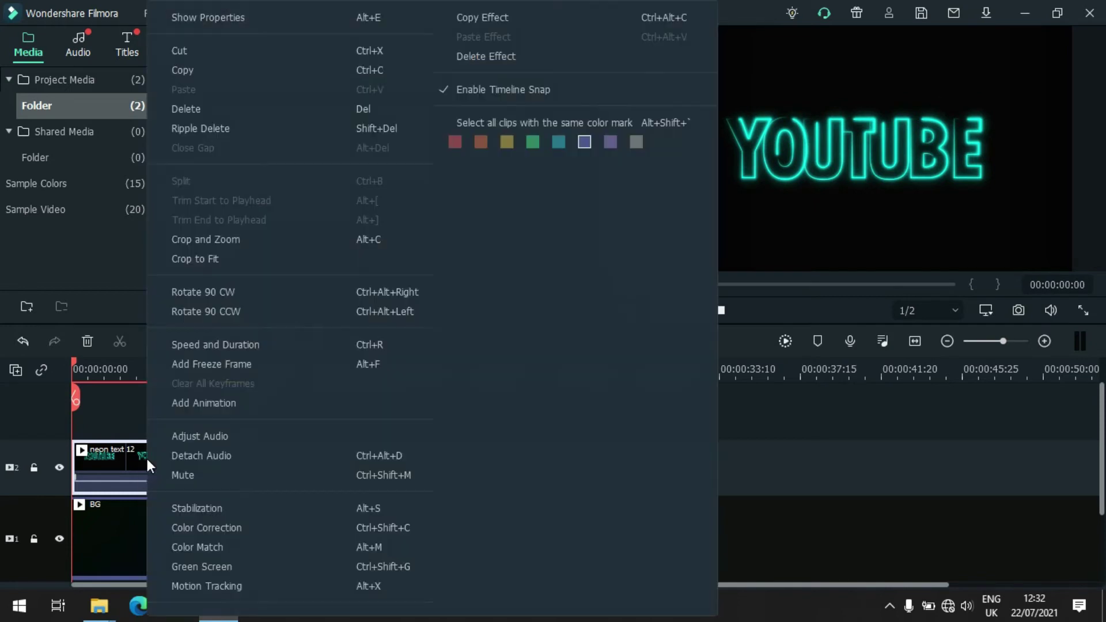
pyautogui.click(237, 13)
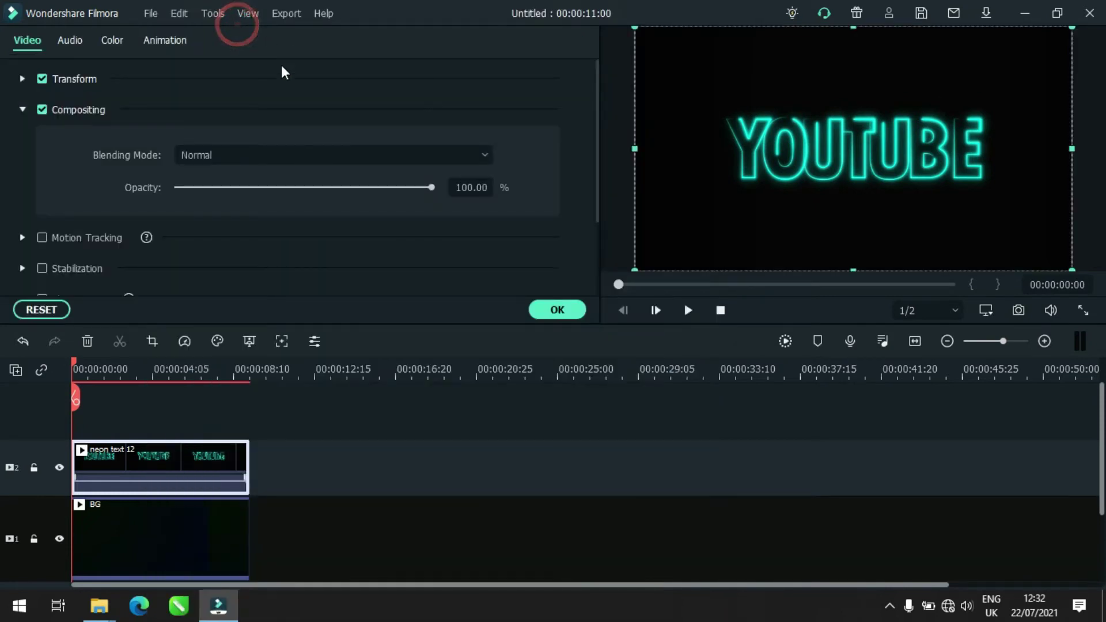
pyautogui.click(272, 157)
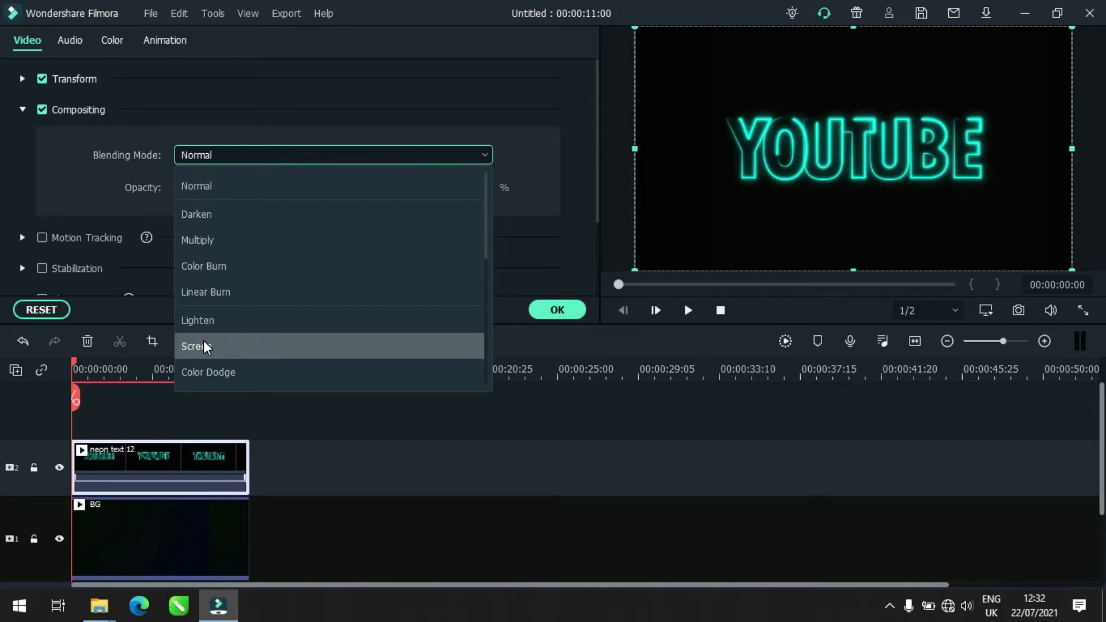
pyautogui.click(220, 240)
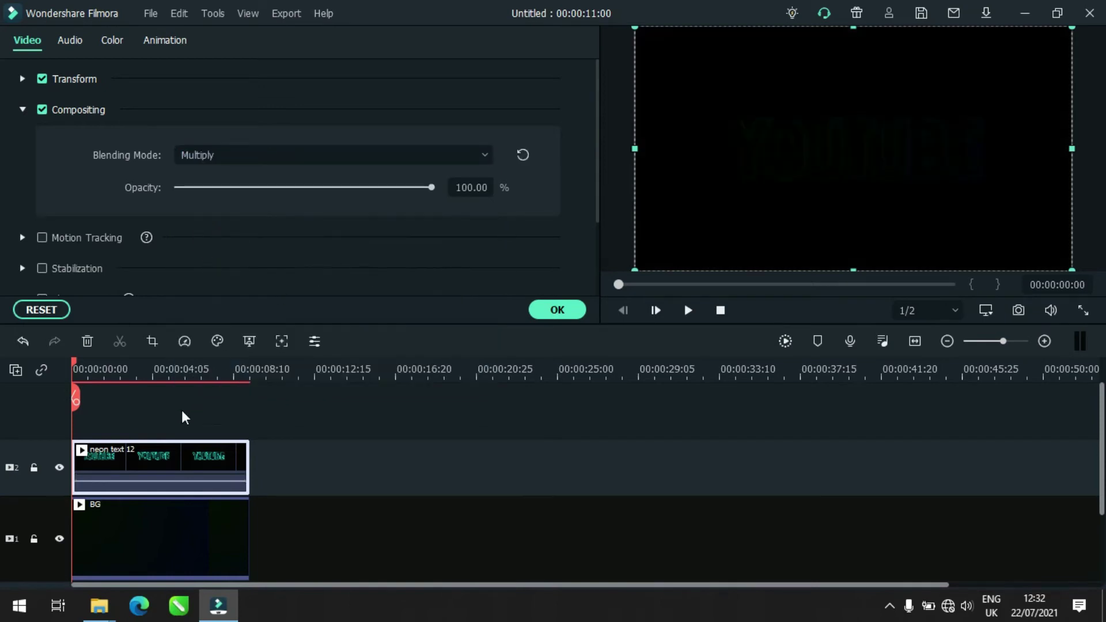
pyautogui.click(241, 158)
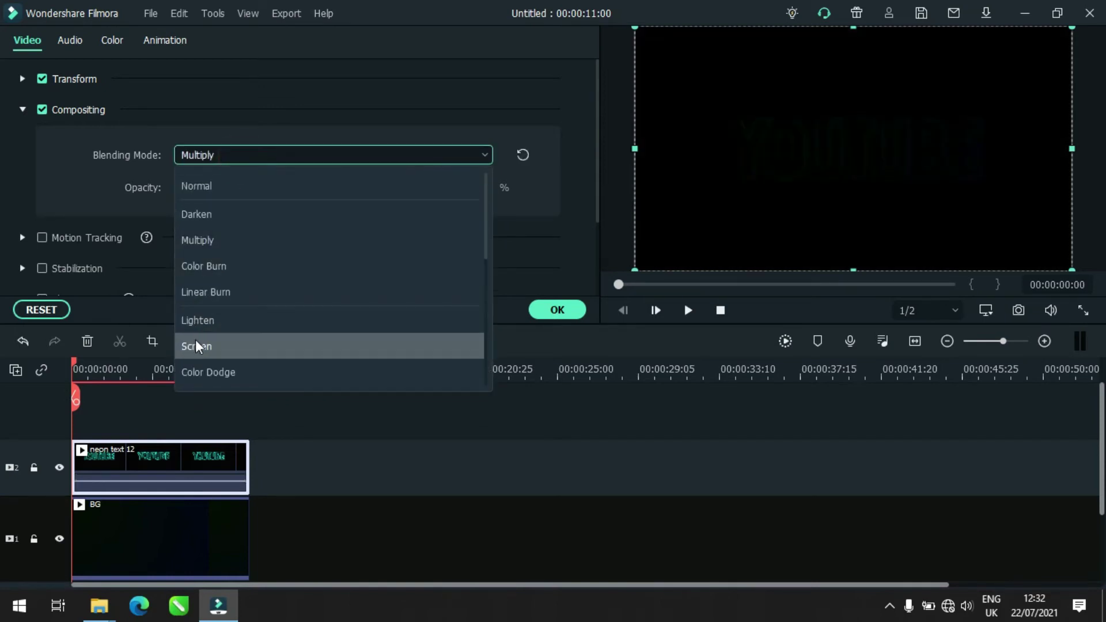
pyautogui.click(195, 341)
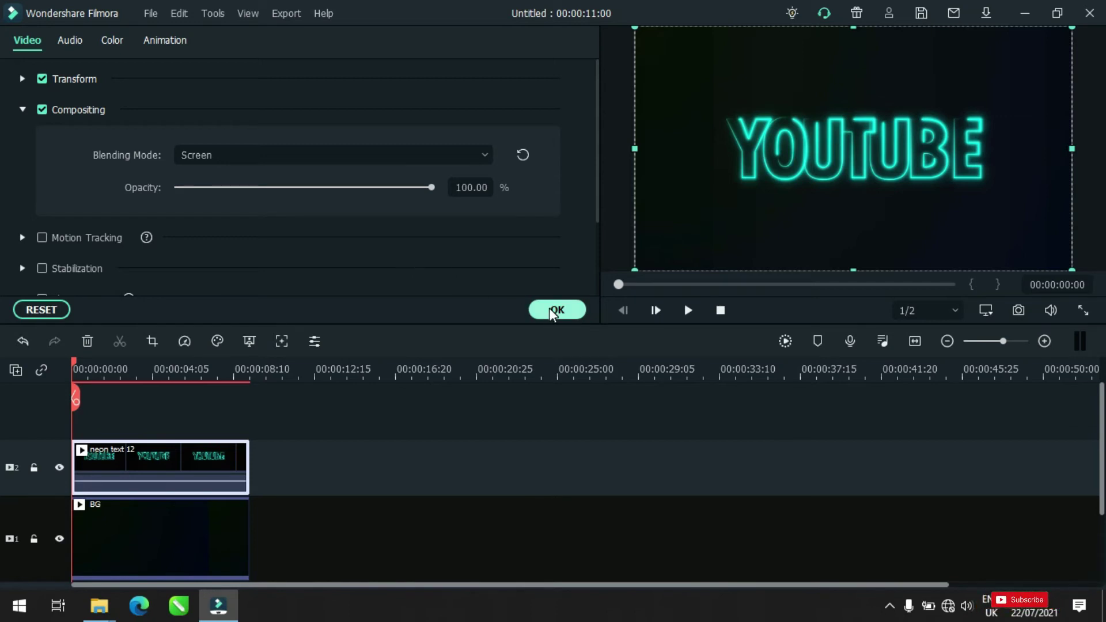
# - Create a custom animation keyframe at the start of the neon text 12 clip with the scale set to 75%
pyautogui.click(167, 40)
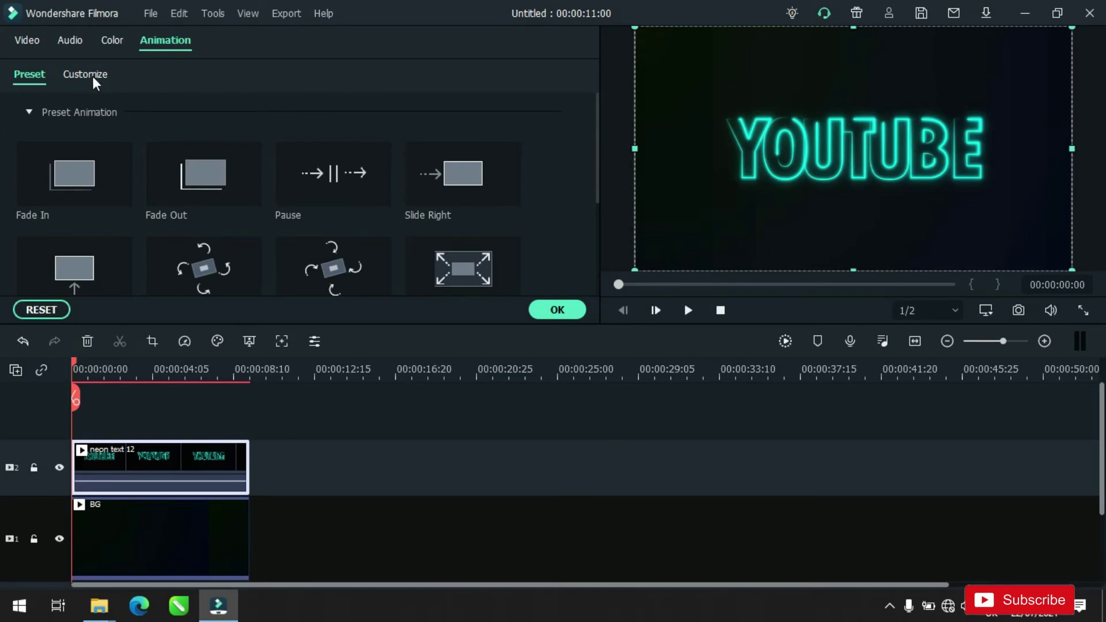
pyautogui.click(86, 74)
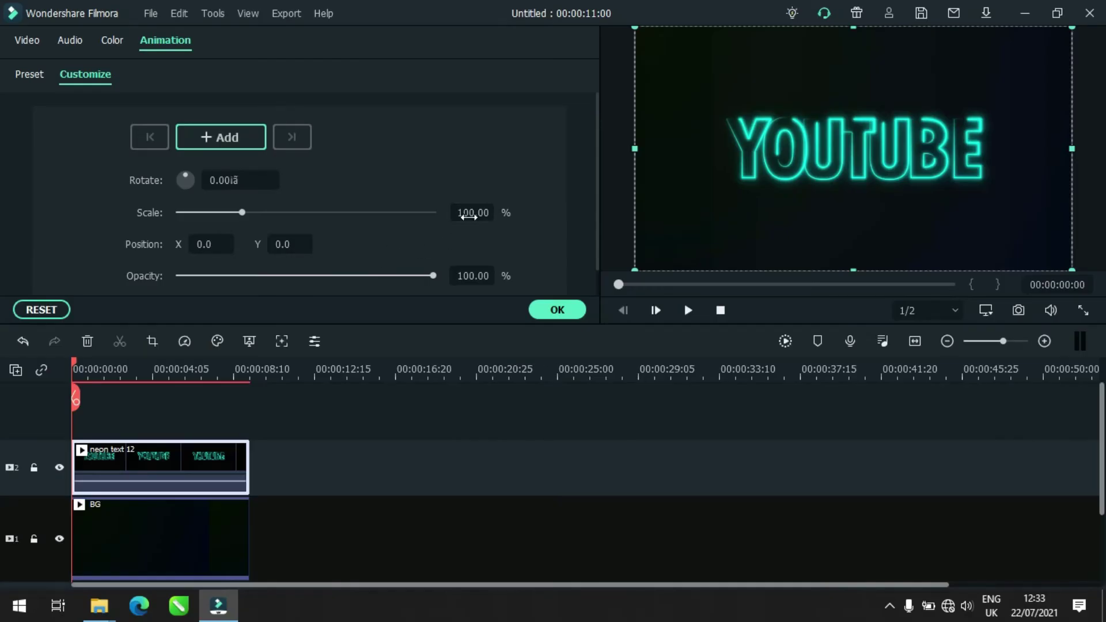
pyautogui.click(468, 214)
pyautogui.write('75')
pyautogui.press('Return')
# - Set the neon text 12 clip's scale to 100% at 00:00:10:22 and confirm the animation
pyautogui.moveTo(74, 359); pyautogui.dragTo(248, 393)
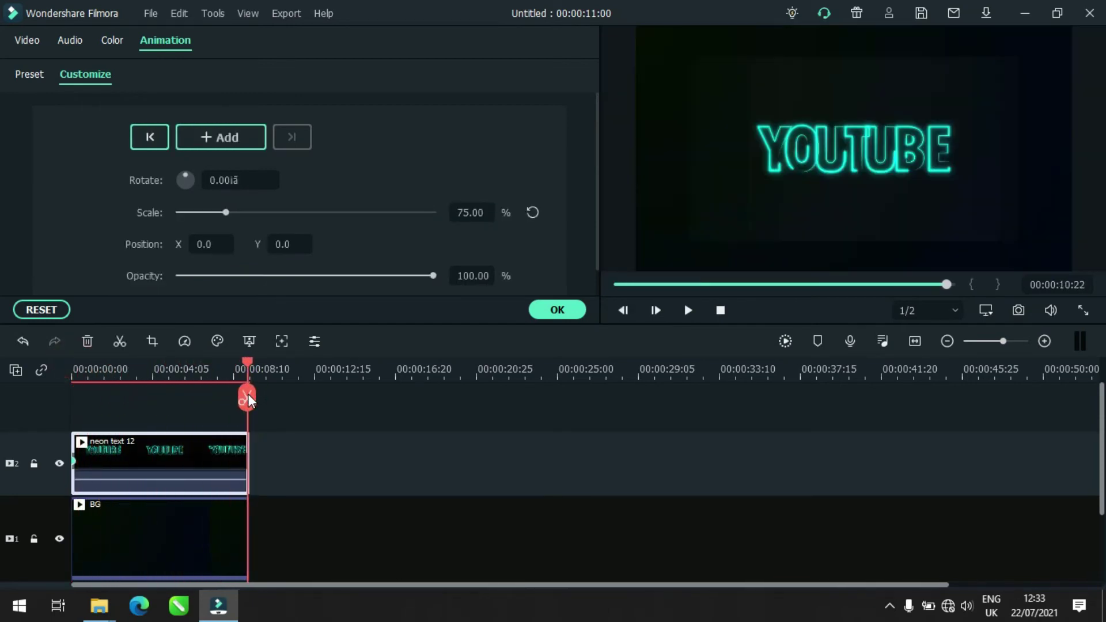
pyautogui.click(452, 216)
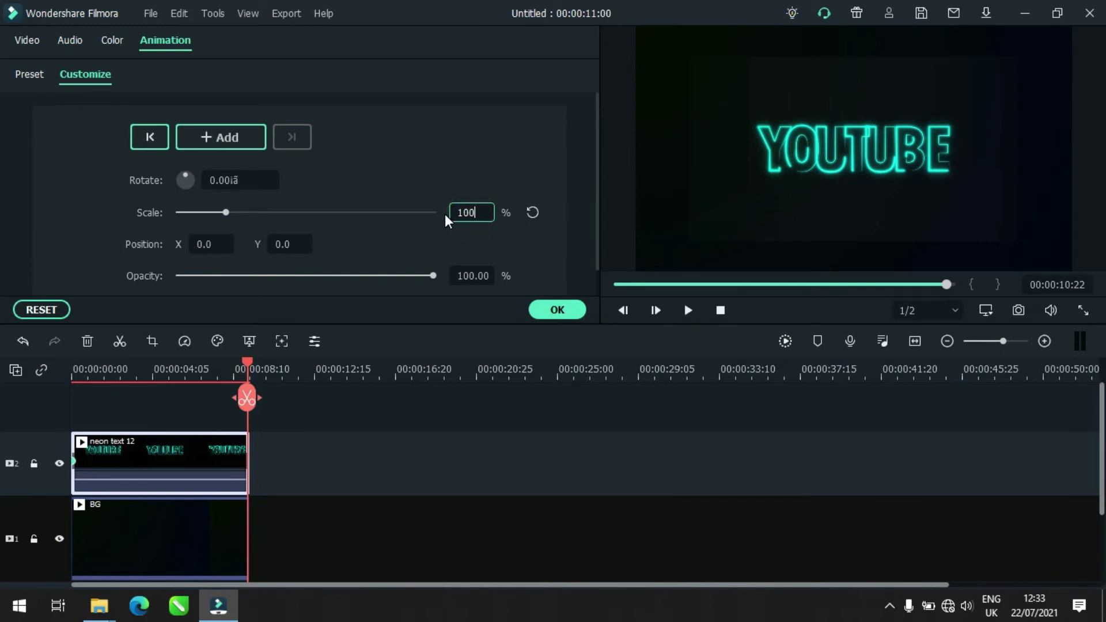
pyautogui.click(556, 310)
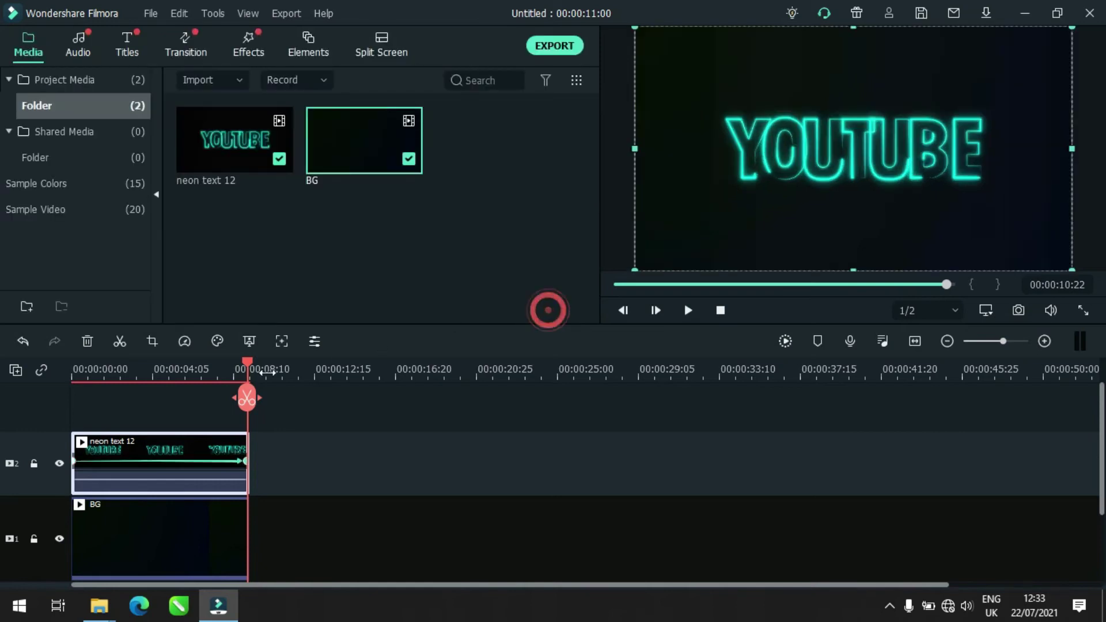
# - Play back the scaling neon text animation from the start of the timeline
pyautogui.moveTo(248, 363); pyautogui.dragTo(61, 397)
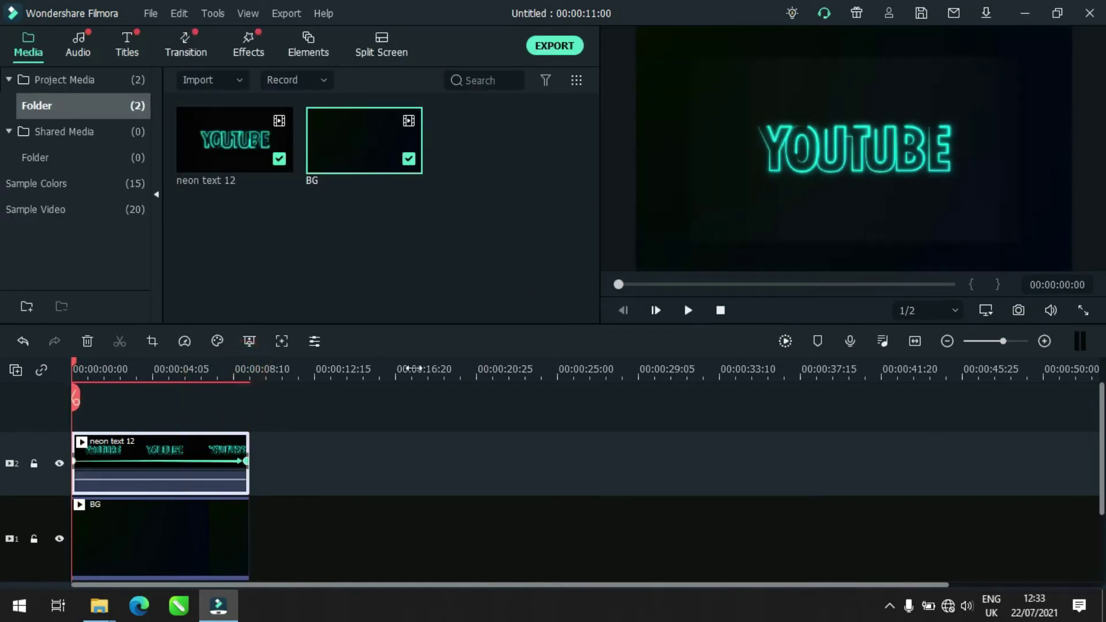
pyautogui.click(687, 310)
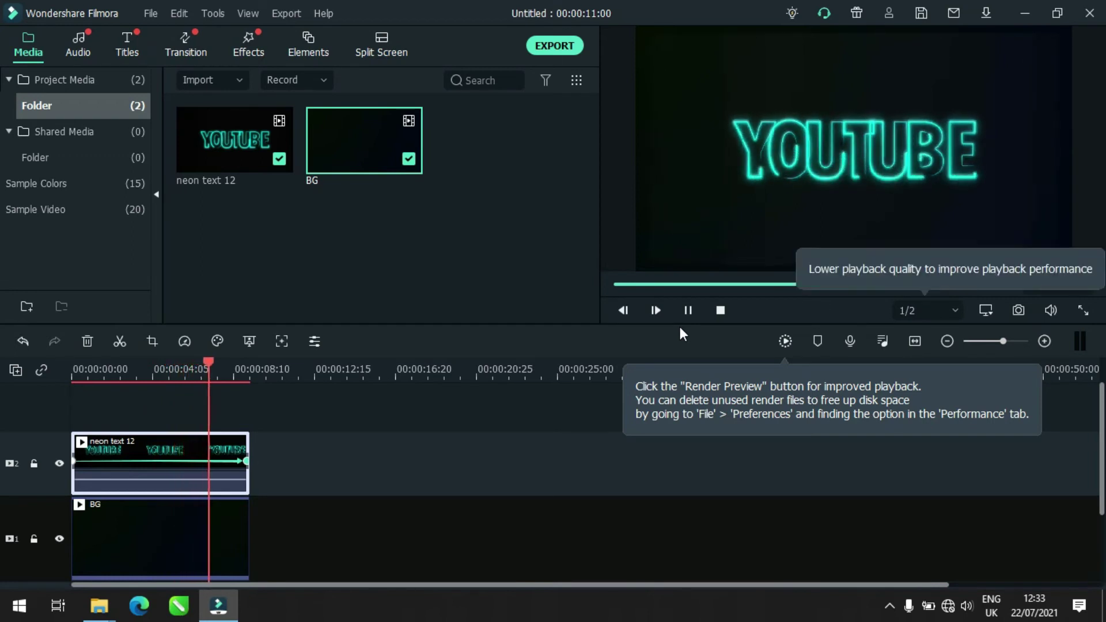
pyautogui.click(690, 313)
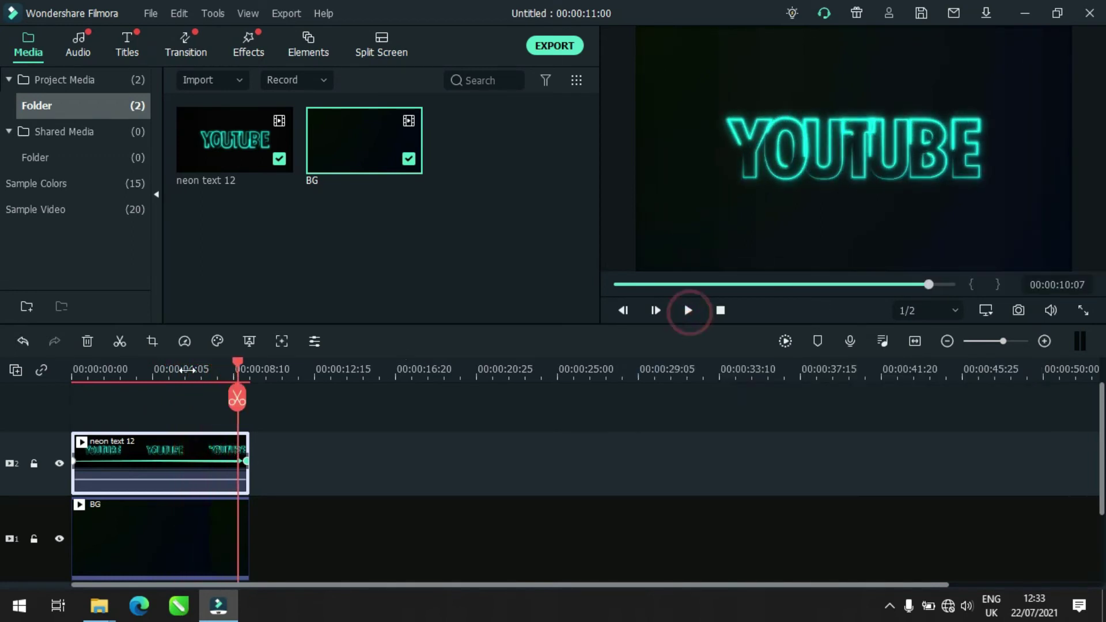
# - Add a Fade transition to the start of the neon text 12 clip and to the start of the BG clip
pyautogui.moveTo(241, 365); pyautogui.dragTo(72, 369)
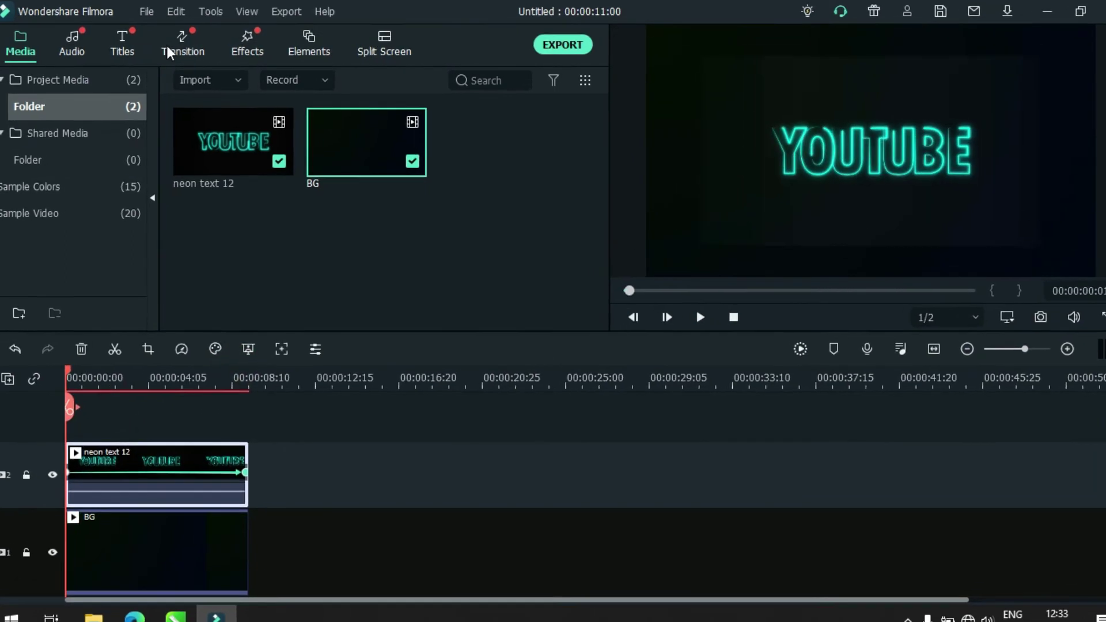
pyautogui.click(168, 49)
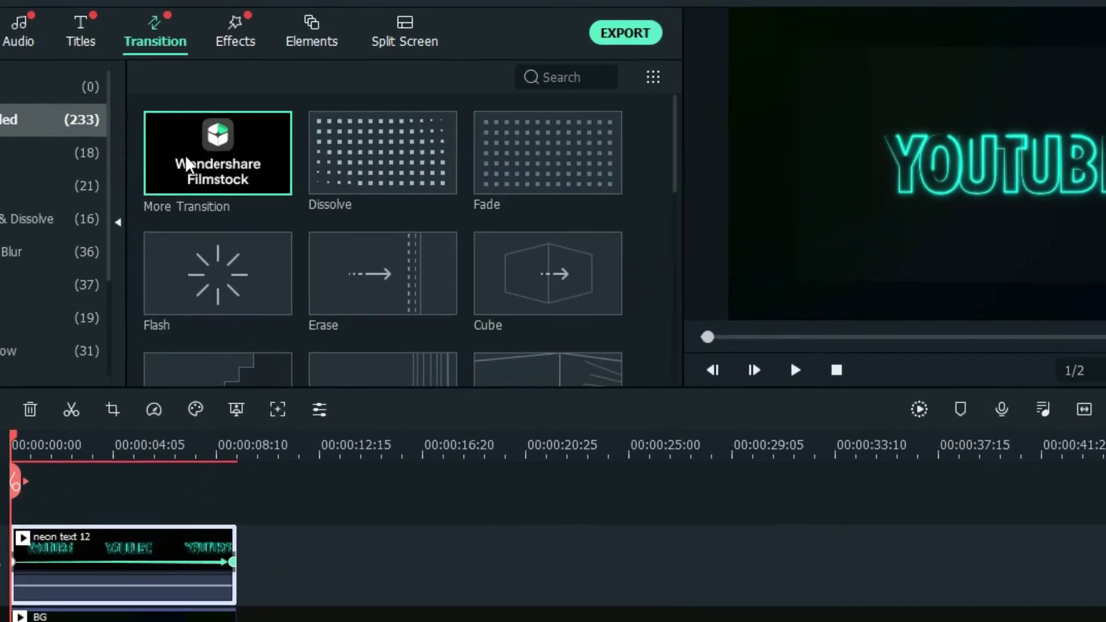
pyautogui.moveTo(541, 176); pyautogui.dragTo(7, 586)
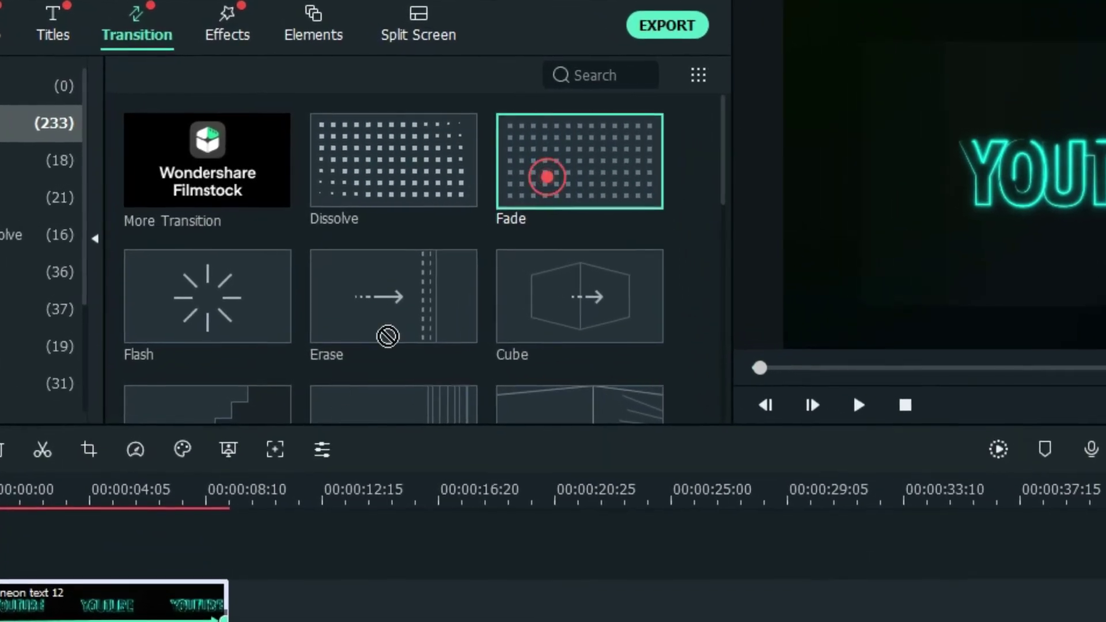
pyautogui.moveTo(85, 458); pyautogui.dragTo(84, 458)
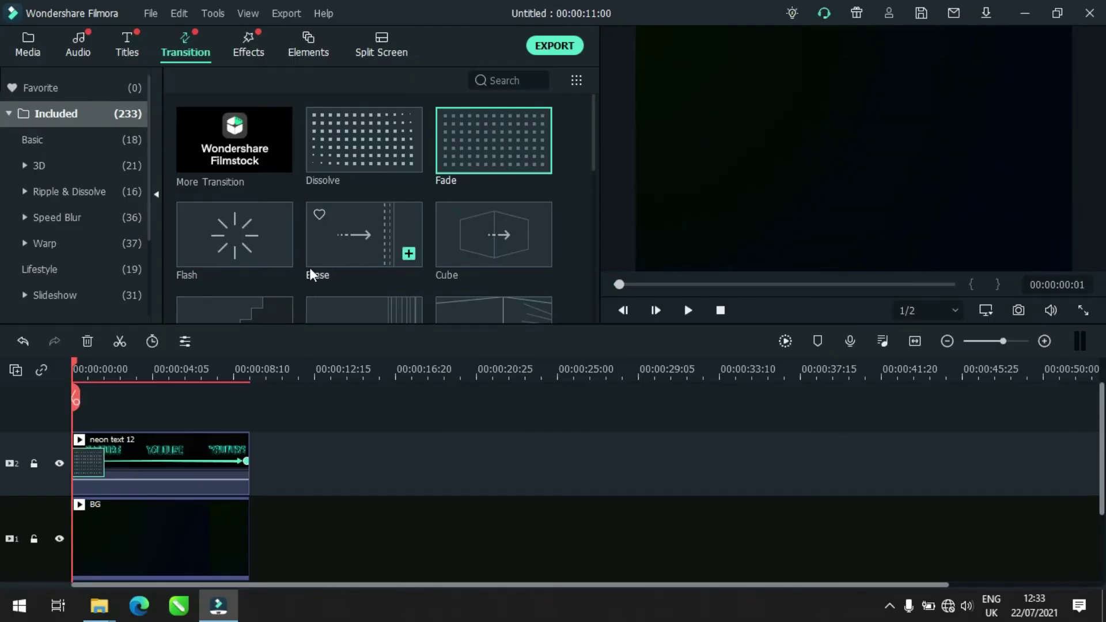
pyautogui.scroll(-3, 395, 235)
pyautogui.scroll(3, 399, 233)
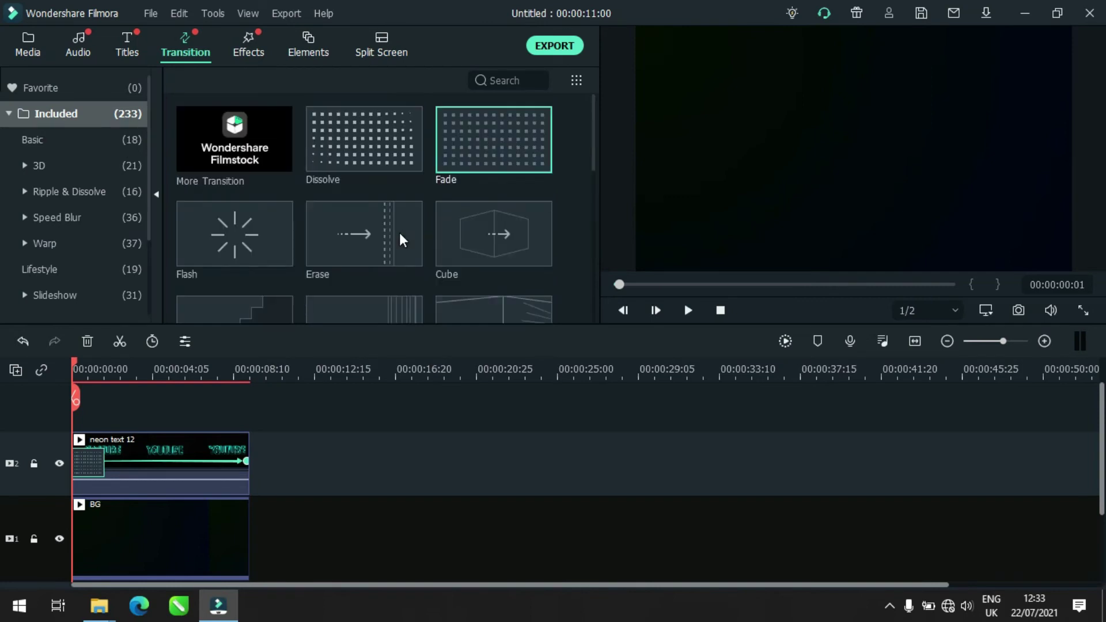
pyautogui.moveTo(461, 155); pyautogui.dragTo(83, 545)
# - Apply the 2-second duration of the neon text 12 clip's opening Fade to all transitions, keeping Postfix mode
pyautogui.rightClick(91, 463)
pyautogui.click(137, 480)
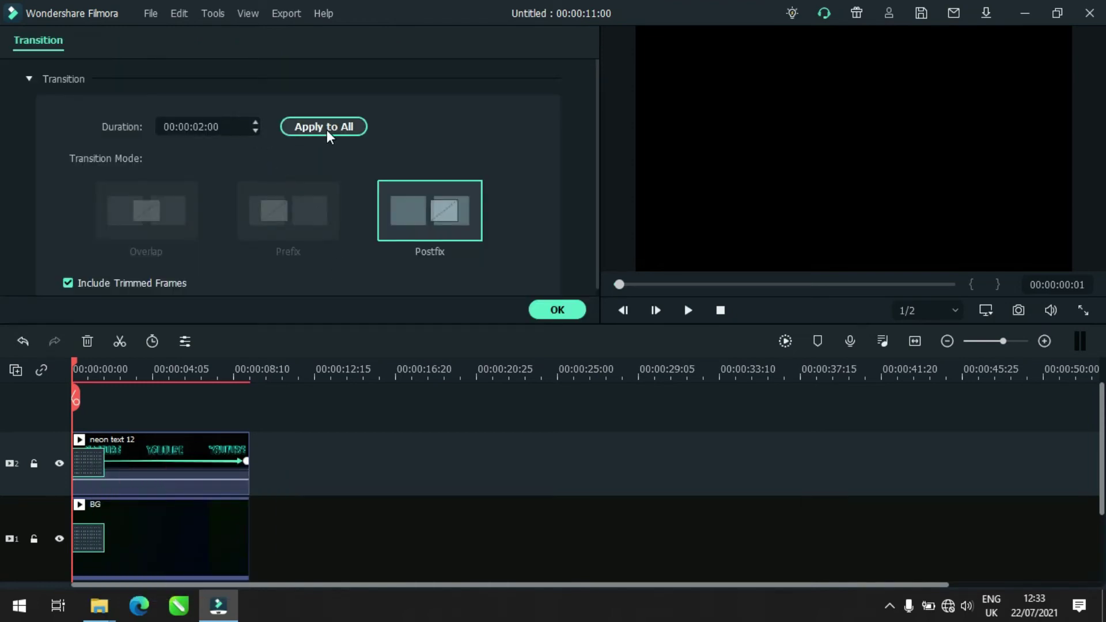
pyautogui.click(412, 223)
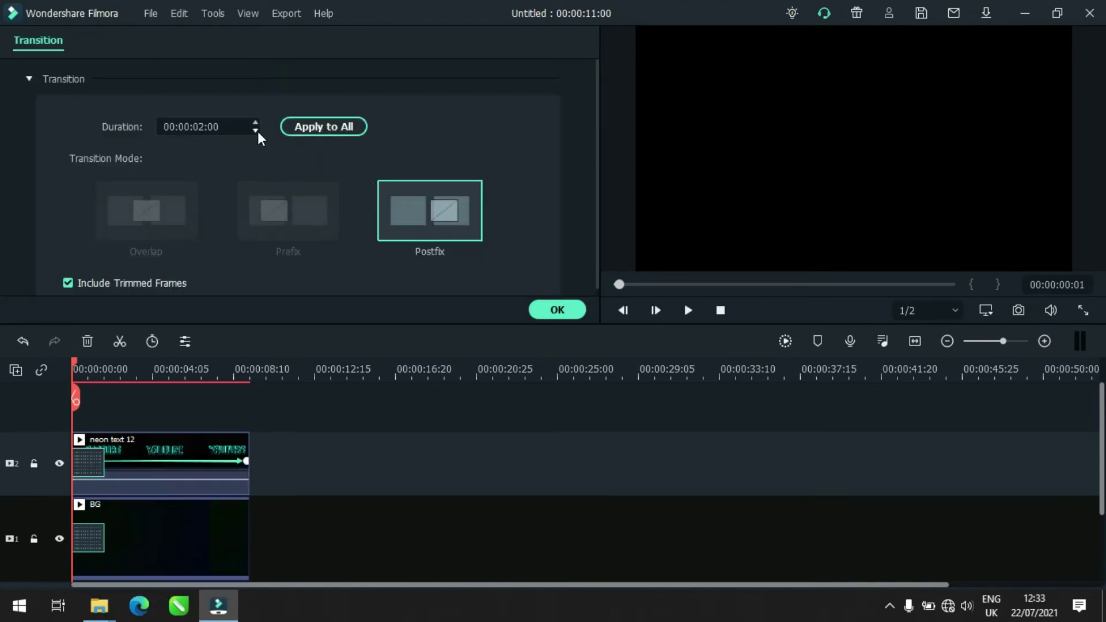
pyautogui.click(334, 125)
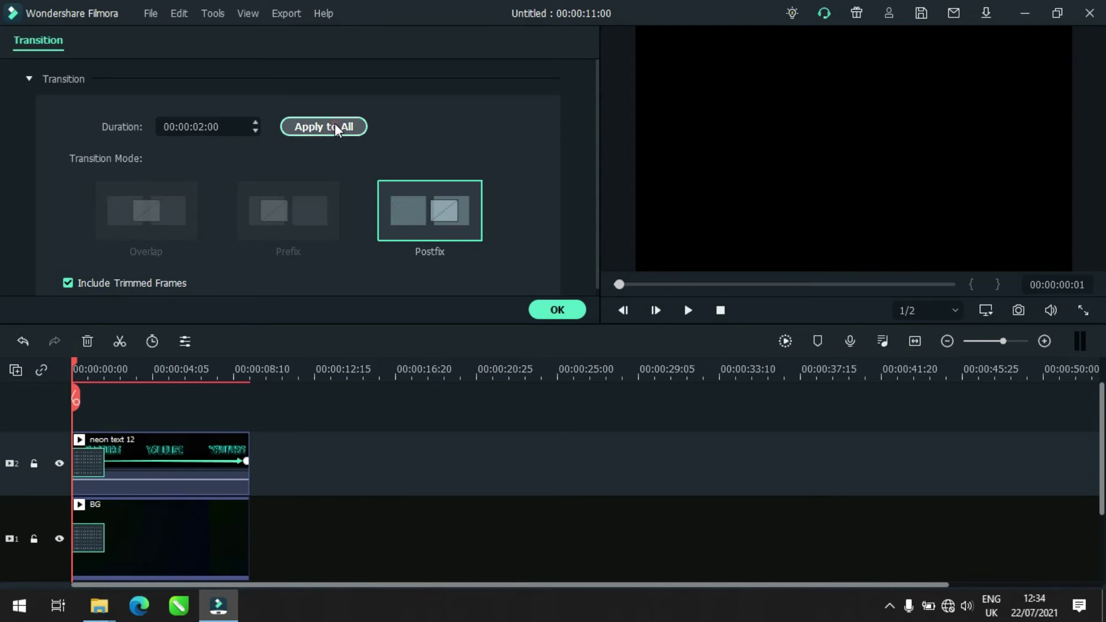
pyautogui.click(557, 310)
# - Check the duration and transition mode of the Fade at the start of the BG clip
pyautogui.rightClick(88, 532)
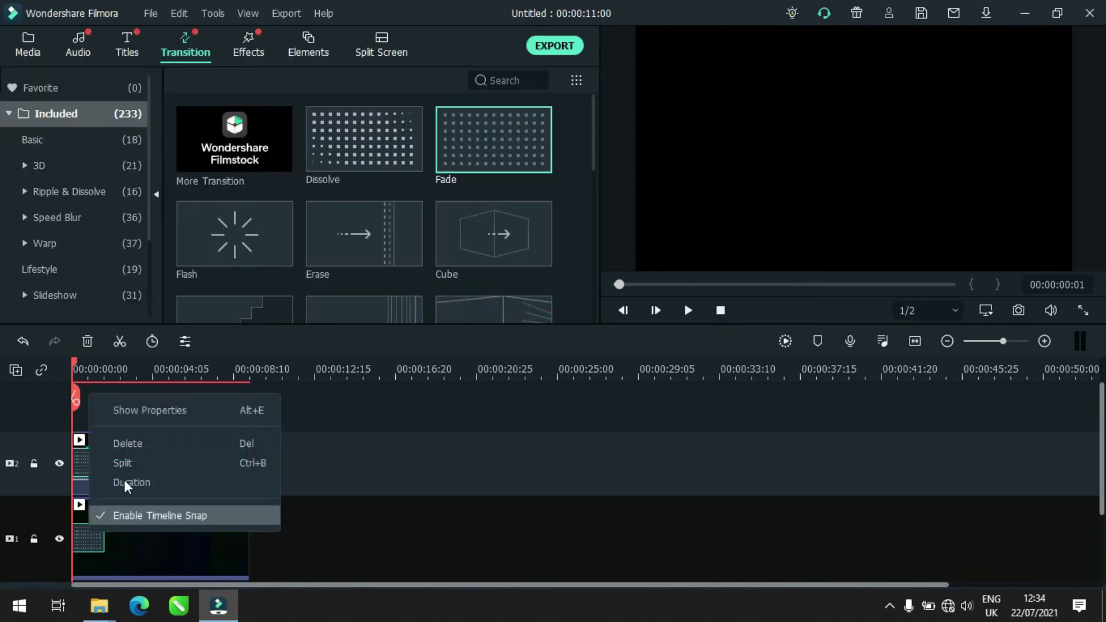
pyautogui.click(157, 411)
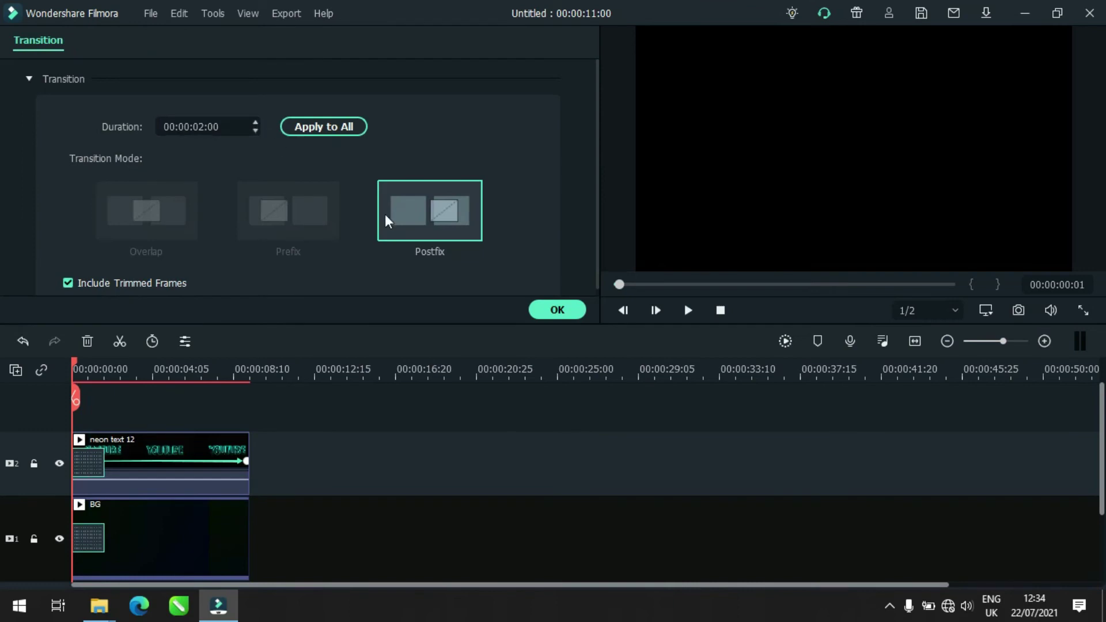
pyautogui.click(554, 309)
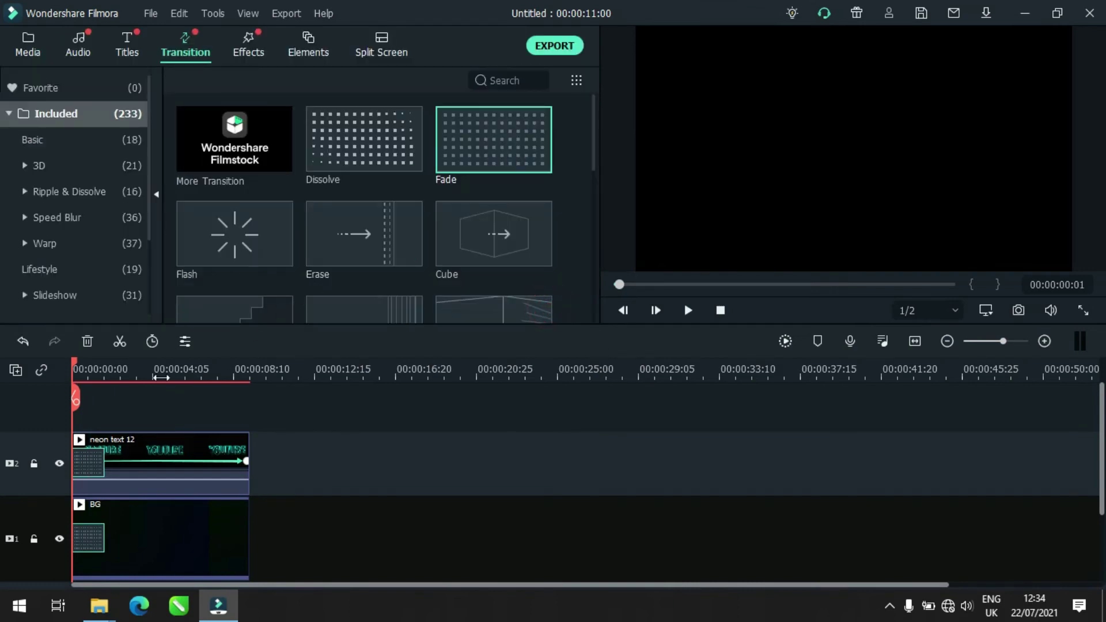
# - Add a Fade transition to the end of the neon text 12 clip and to the end of the BG clip
pyautogui.moveTo(75, 362); pyautogui.dragTo(235, 384)
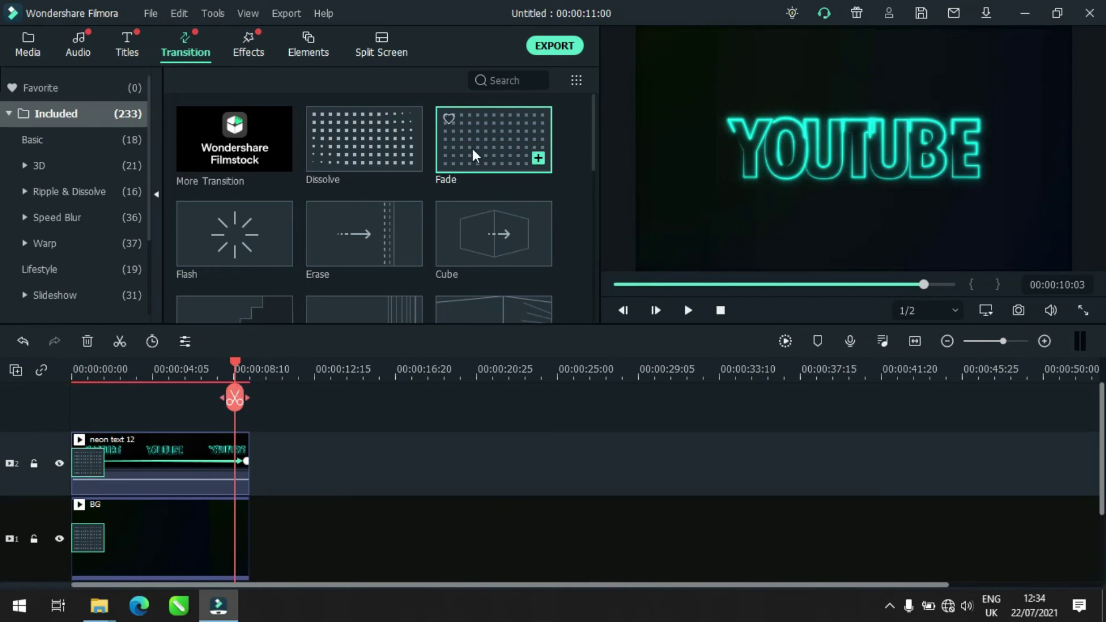
pyautogui.moveTo(474, 155); pyautogui.dragTo(239, 454)
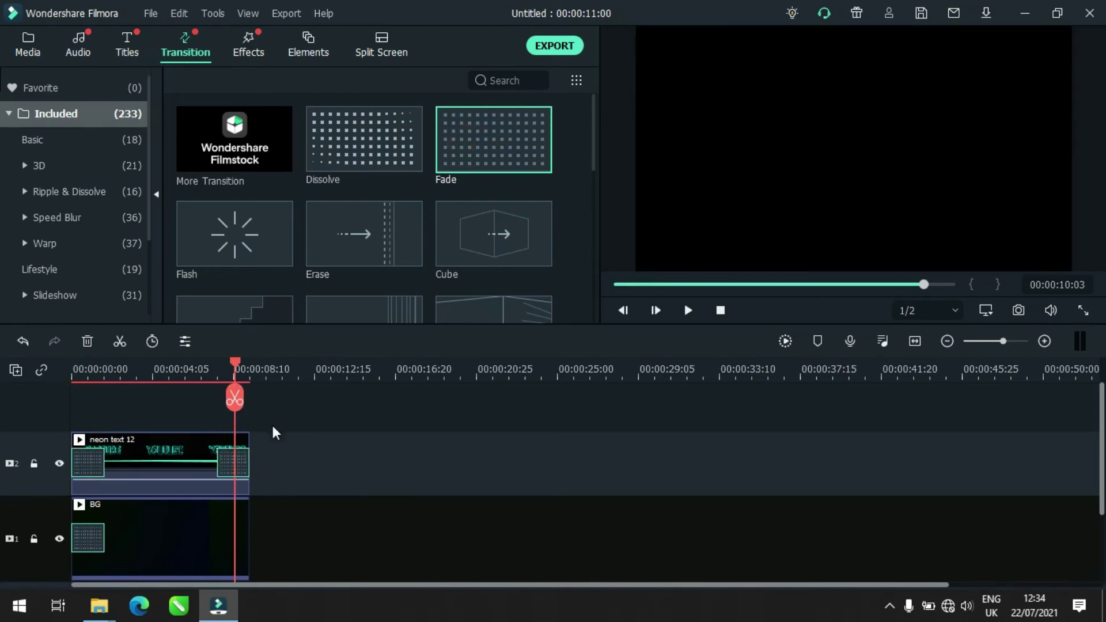
pyautogui.moveTo(462, 163); pyautogui.dragTo(213, 541)
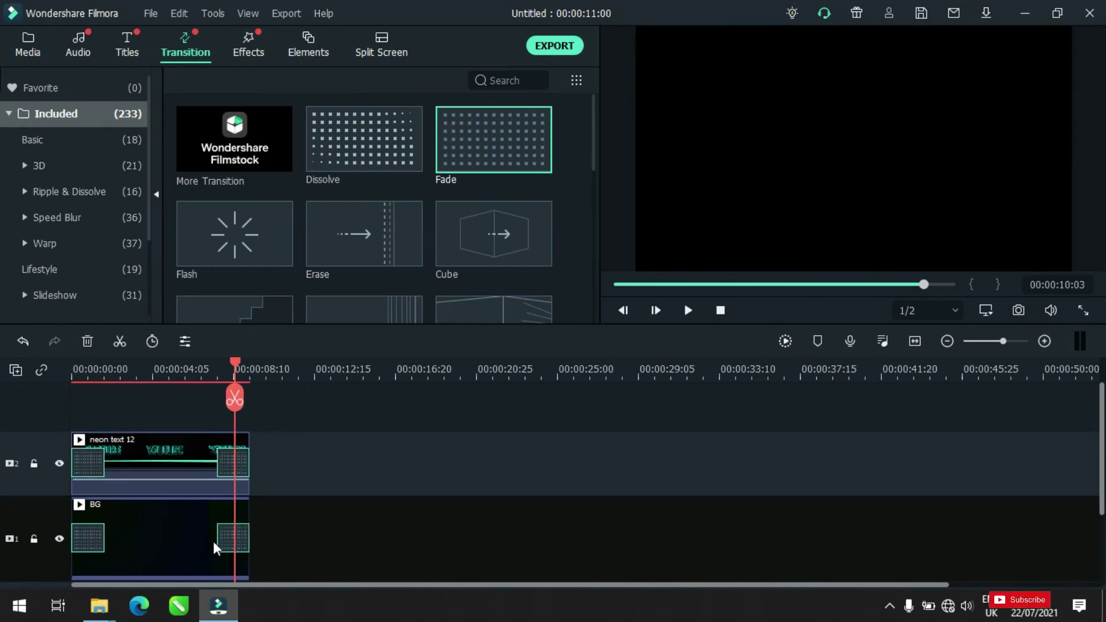
# - Set the duration of the Fade at the end of the neon text 12 clip to 1 second
pyautogui.rightClick(241, 460)
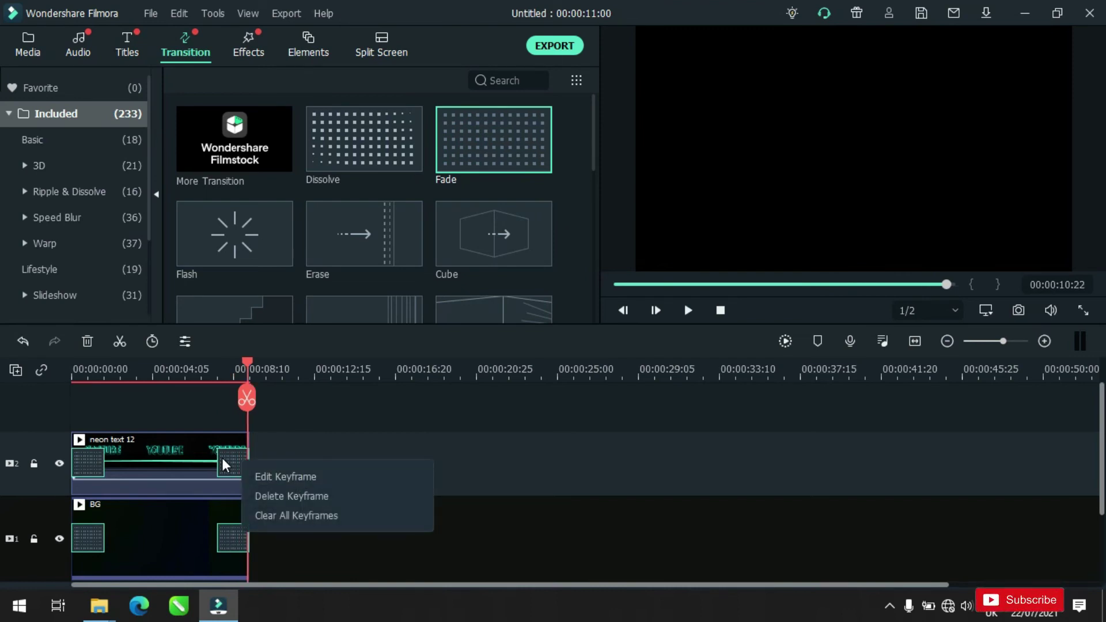
pyautogui.click(223, 465)
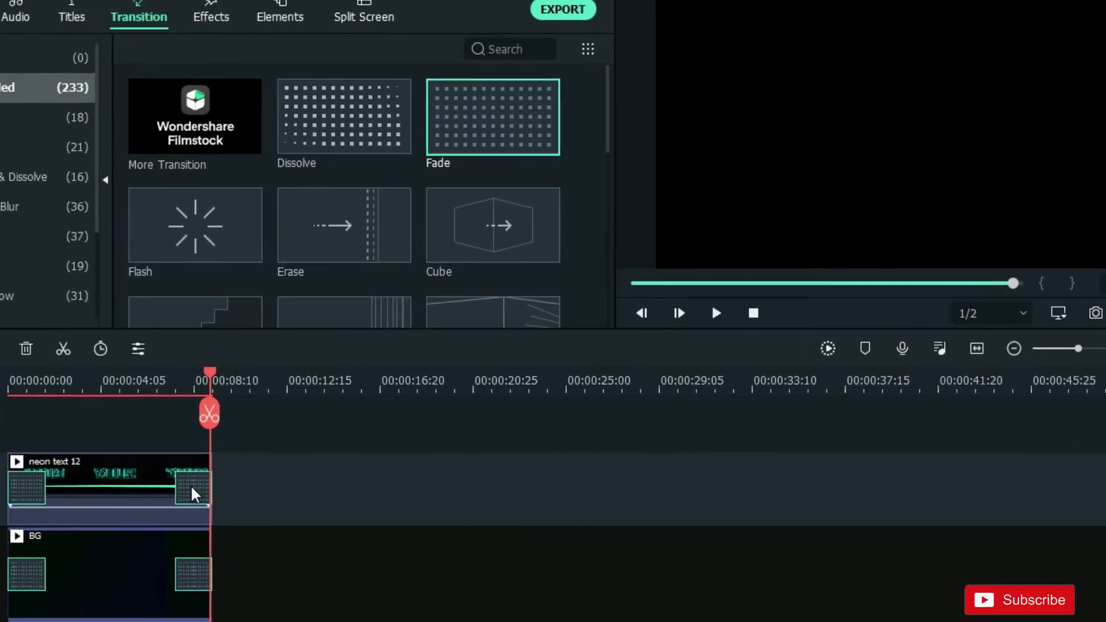
pyautogui.rightClick(238, 462)
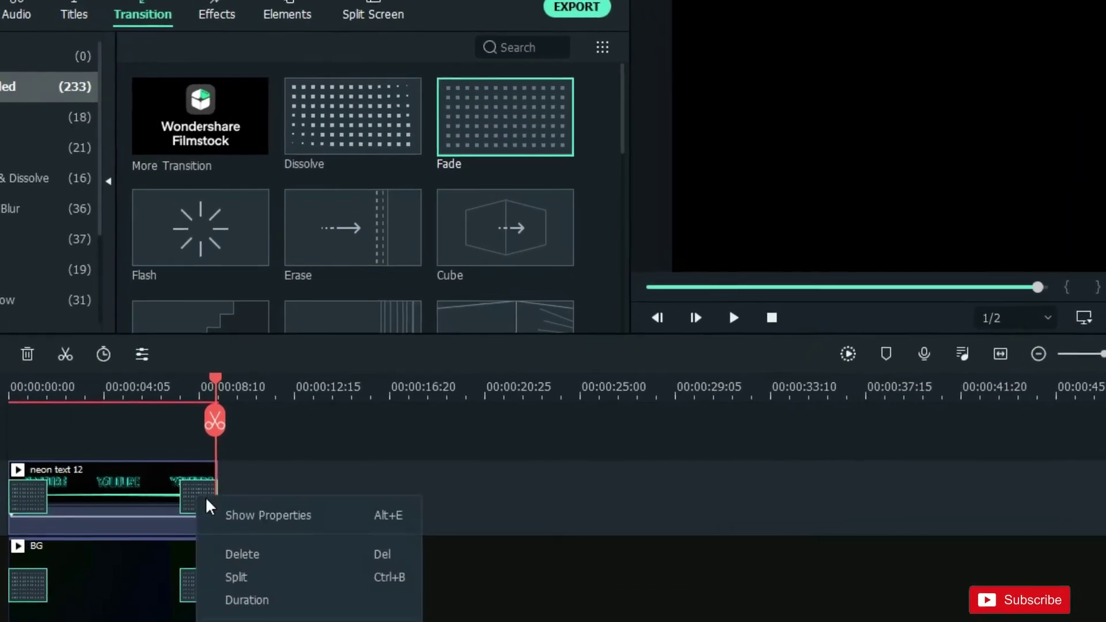
pyautogui.click(231, 514)
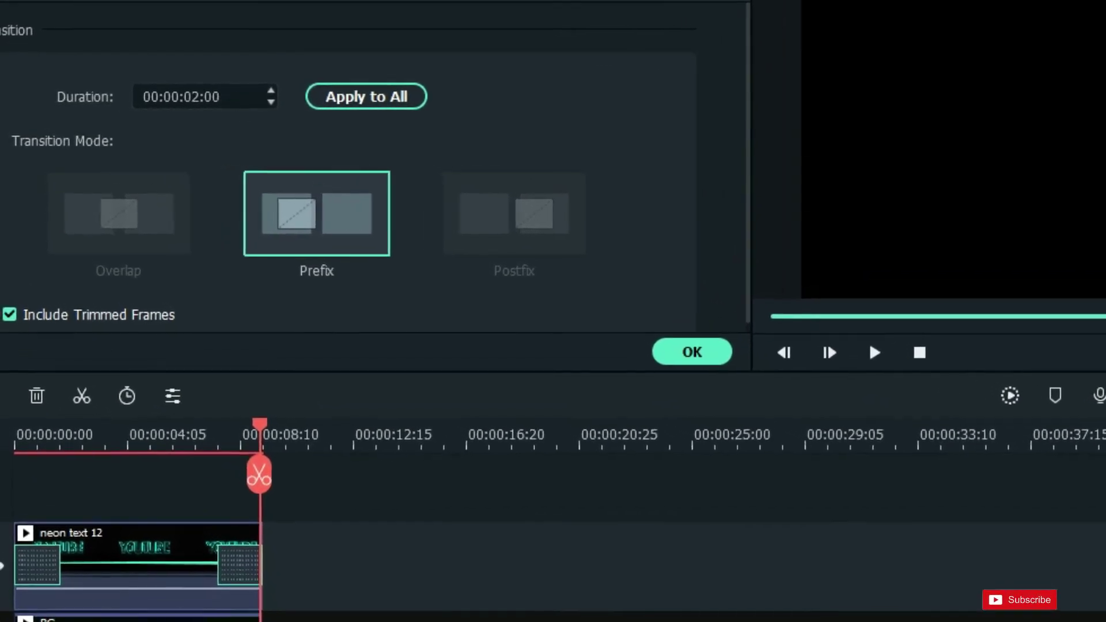
pyautogui.moveTo(228, 96); pyautogui.dragTo(202, 127)
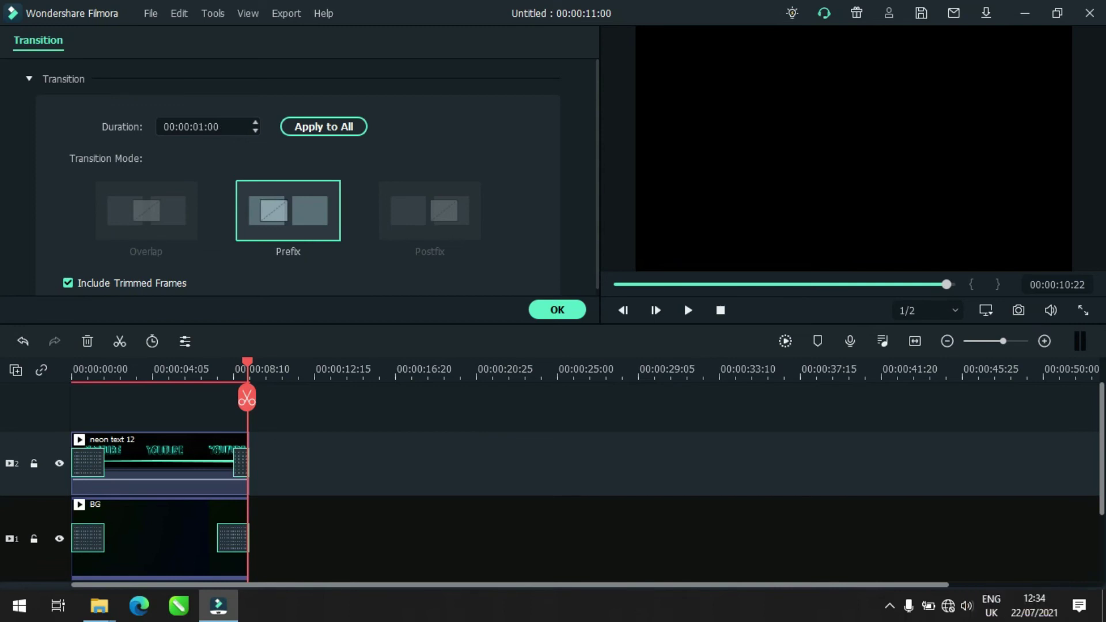
# - Apply the 2-second duration of the BG clip's closing Fade to all transitions
pyautogui.rightClick(230, 528)
pyautogui.click(265, 399)
pyautogui.click(303, 124)
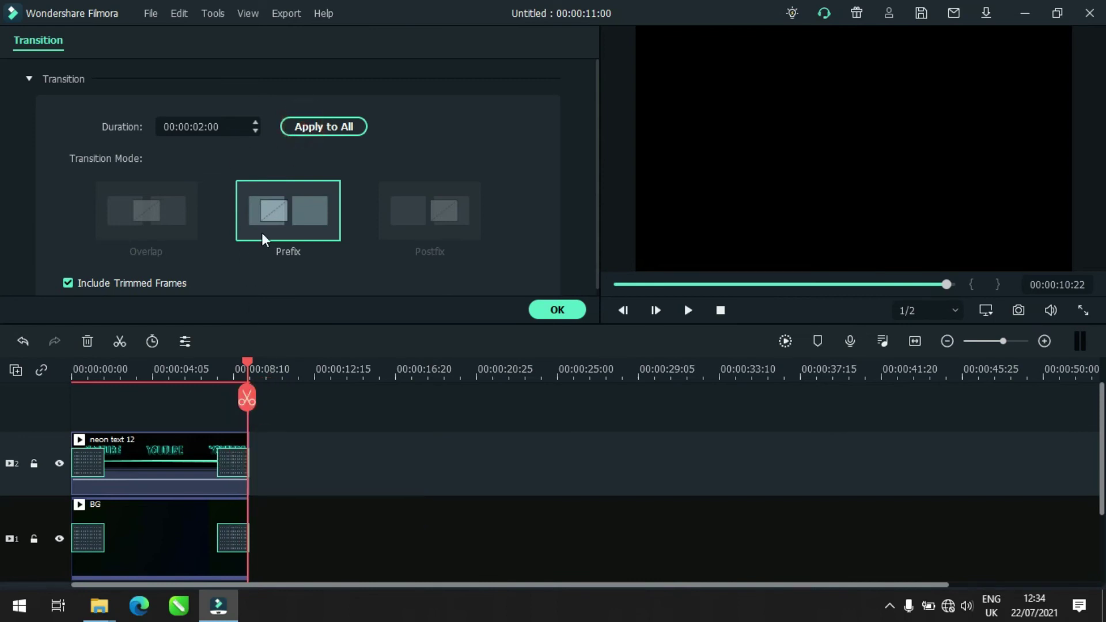
# - Shorten the neon text 12 clip's closing Fade to 1 second, keeping Prefix mode
pyautogui.rightClick(226, 449)
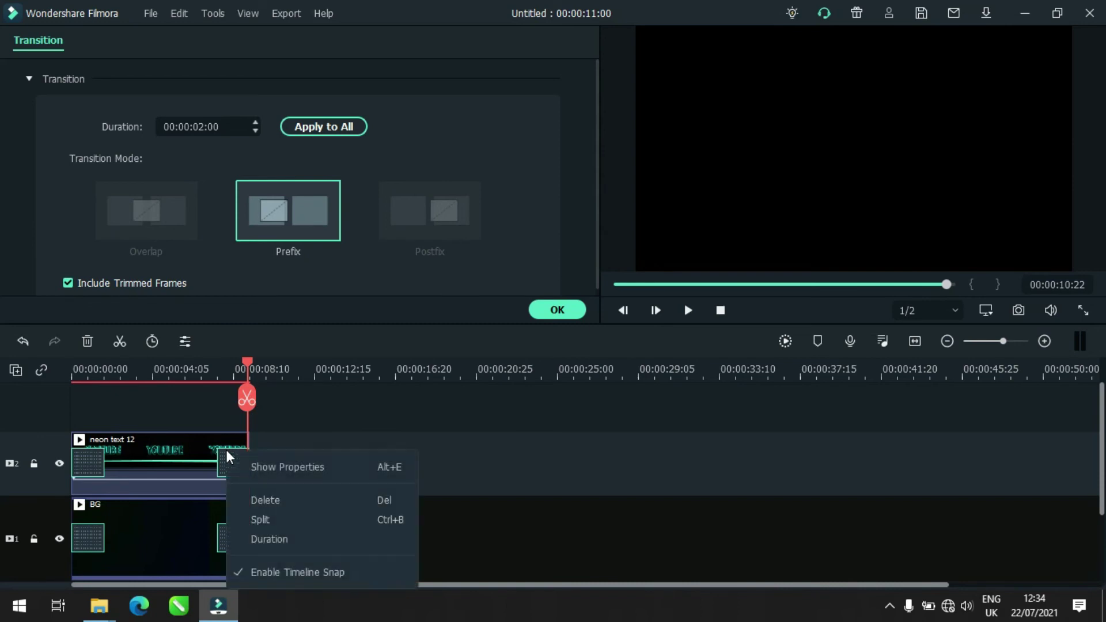
pyautogui.click(259, 461)
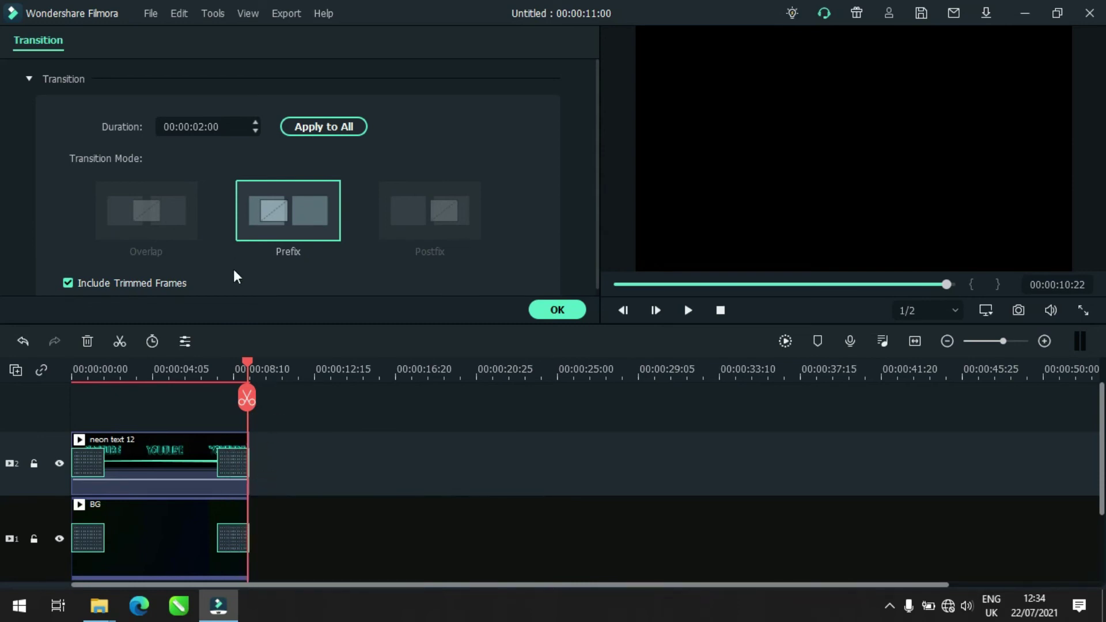
pyautogui.moveTo(248, 126); pyautogui.dragTo(225, 127)
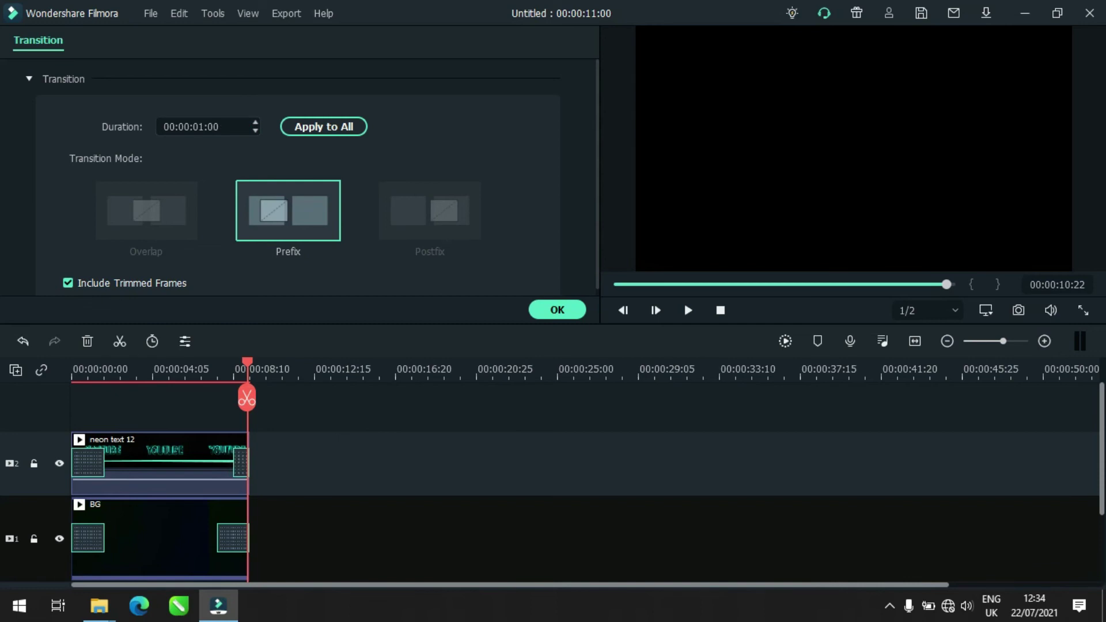
pyautogui.click(554, 310)
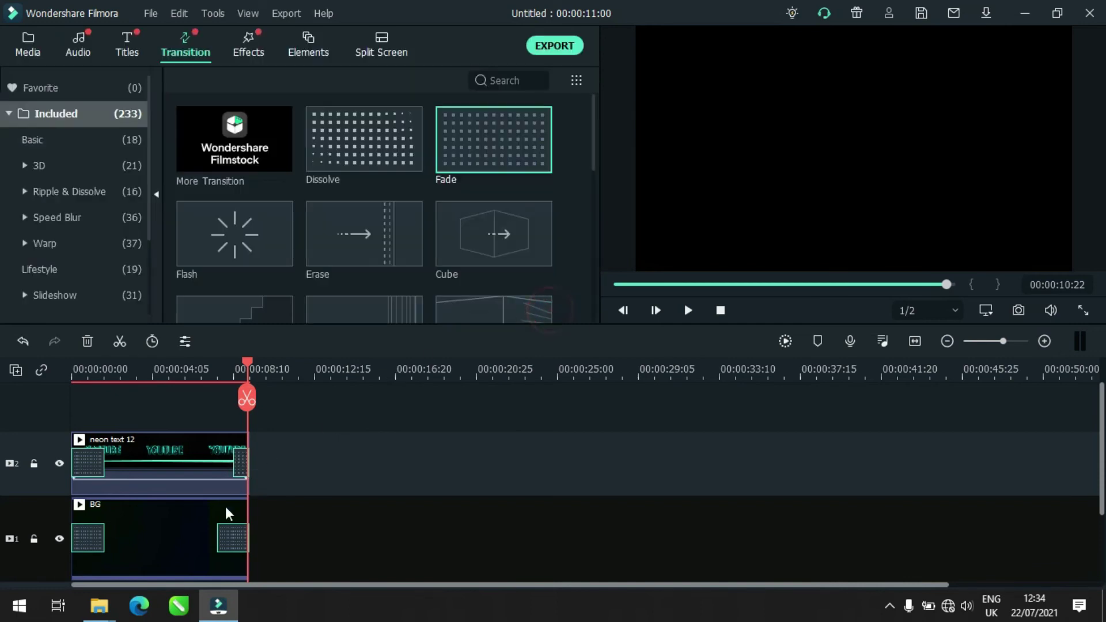
# - Set the BG clip's closing Fade to a duration of 1 second and preview the composition from the start
pyautogui.rightClick(240, 544)
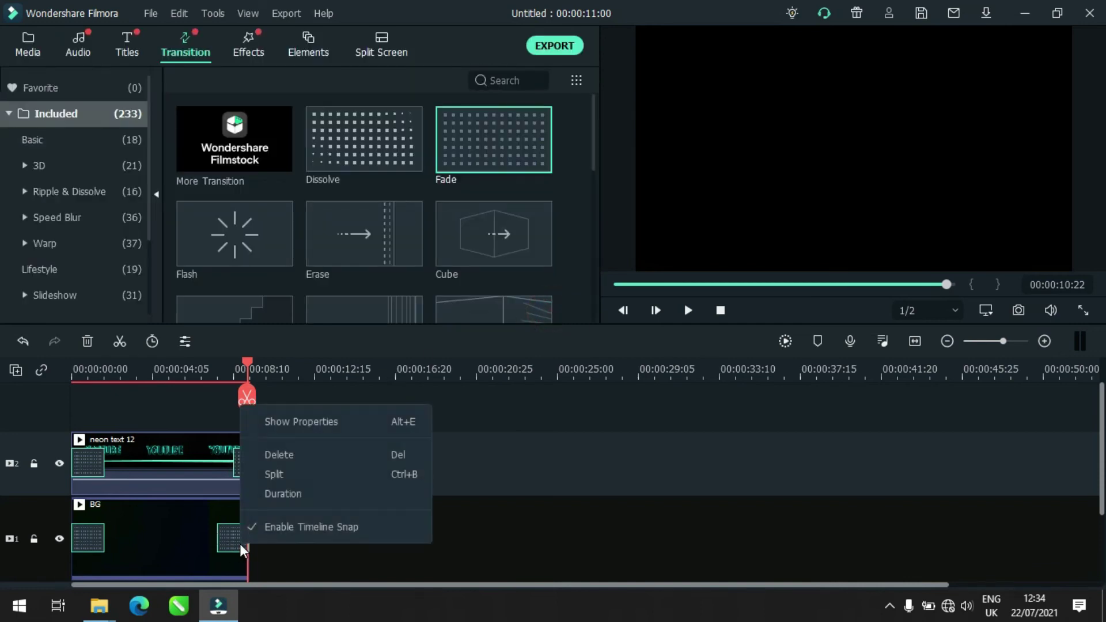
pyautogui.click(282, 423)
pyautogui.click(255, 130)
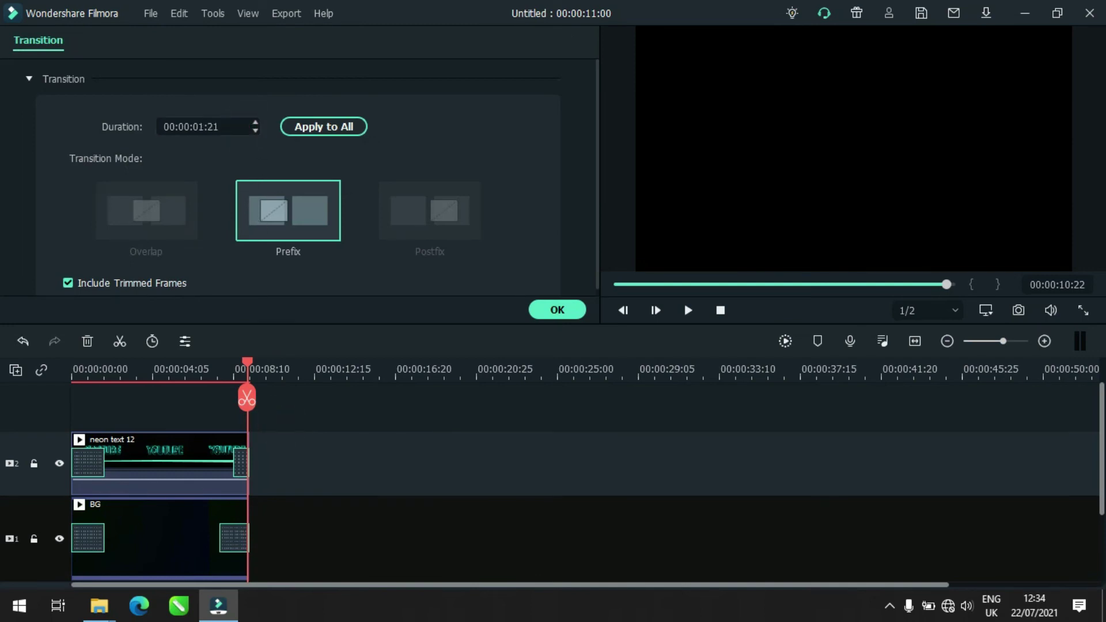
pyautogui.click(255, 131)
pyautogui.click(255, 131)
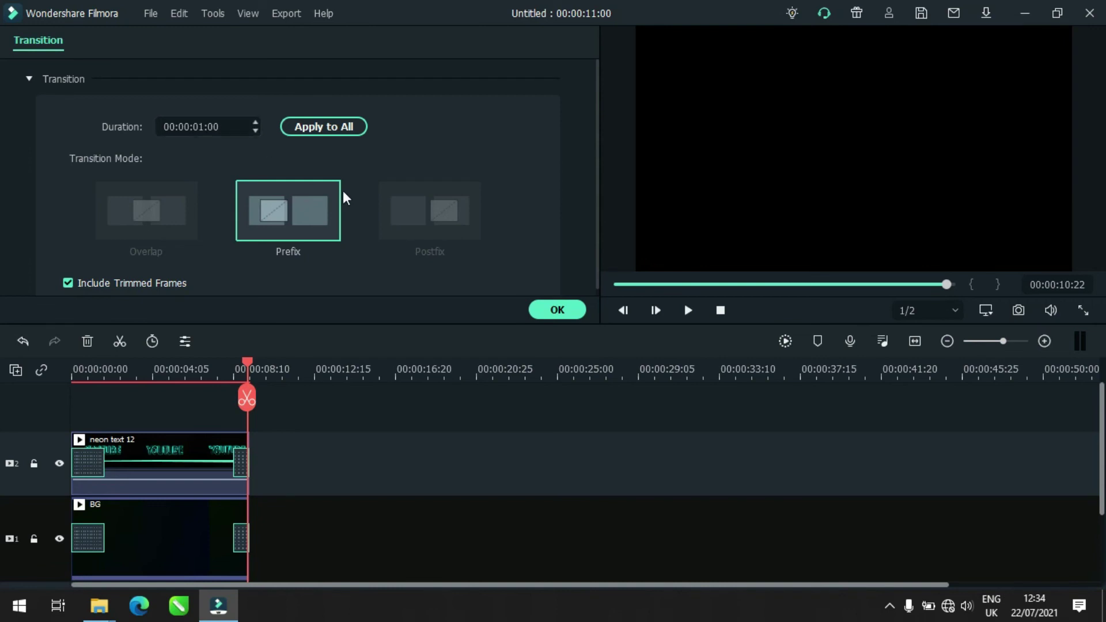
pyautogui.click(533, 310)
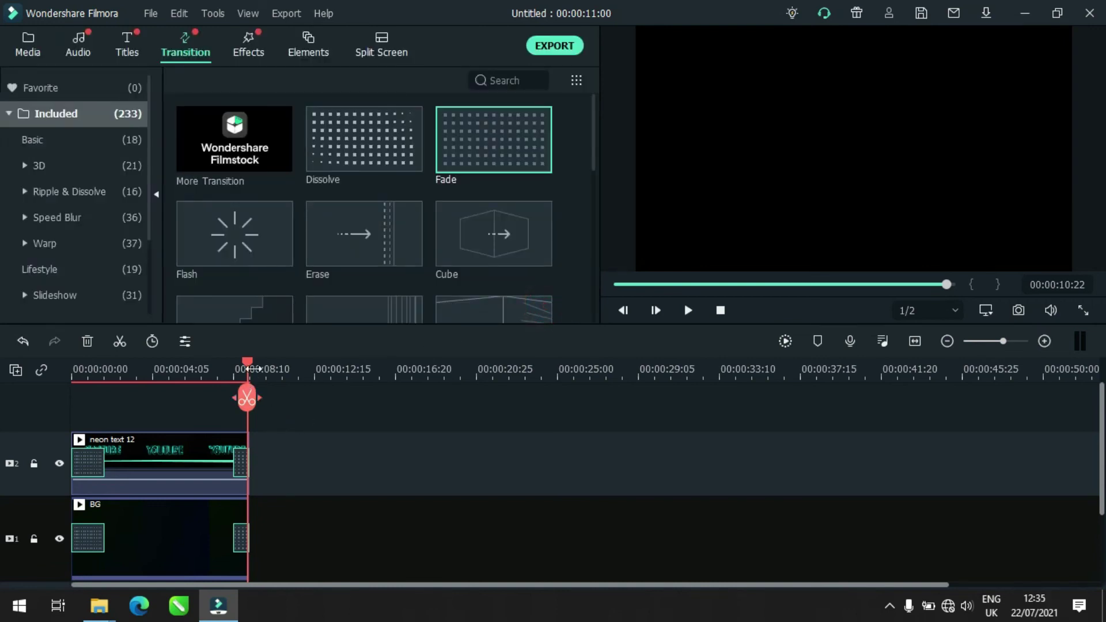
pyautogui.moveTo(249, 361); pyautogui.dragTo(21, 401)
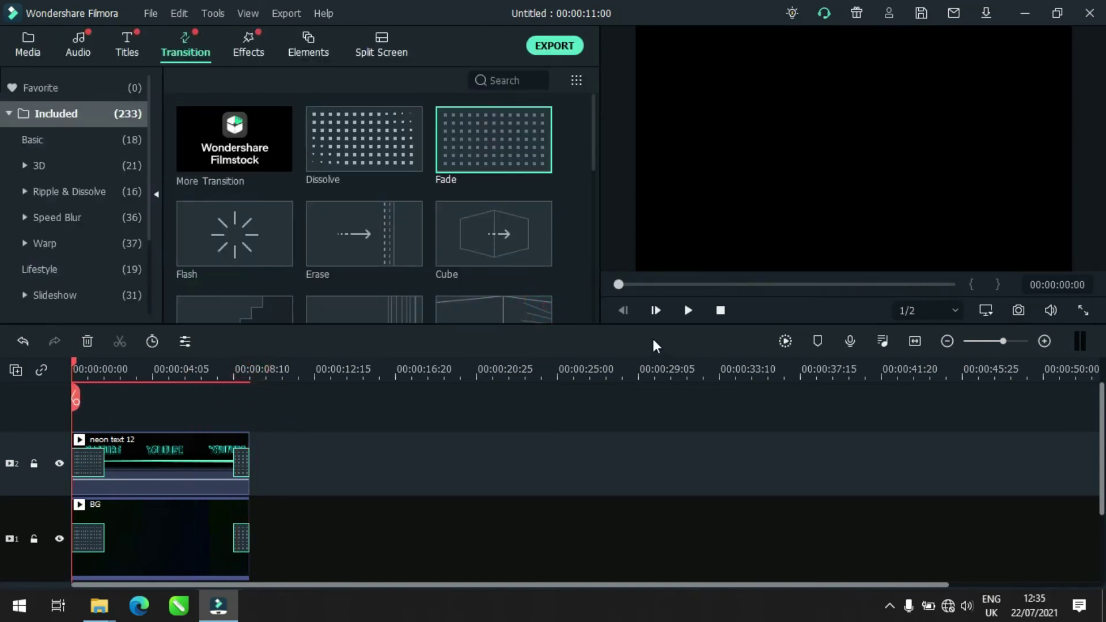
pyautogui.click(687, 313)
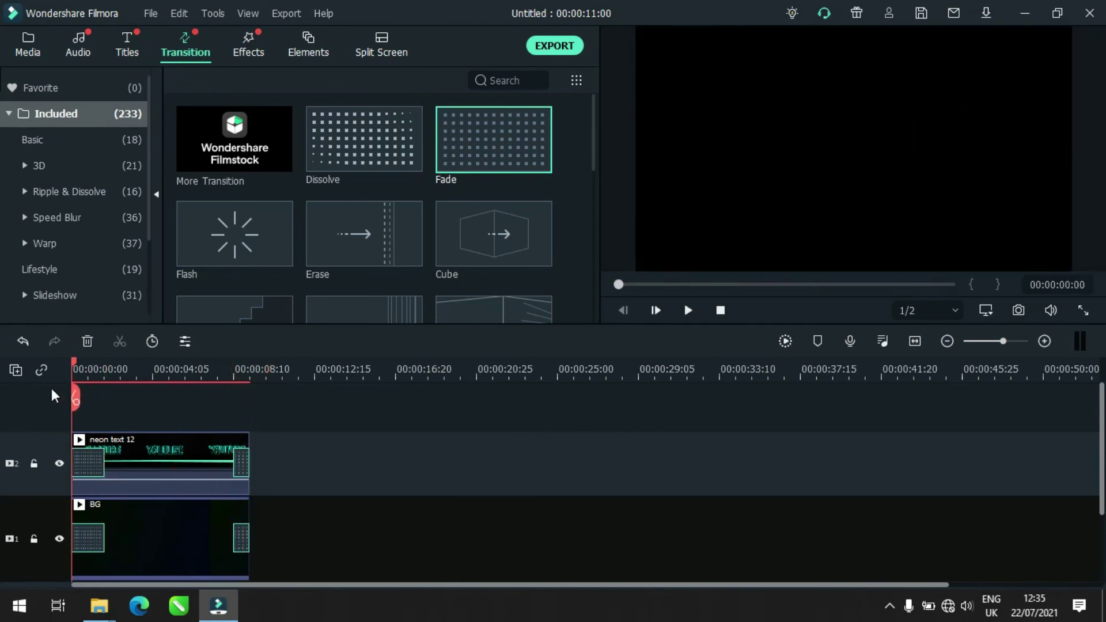
# - Place the Blue sample color on a track above neon text 12 and extend it to the end of that clip
pyautogui.click(27, 44)
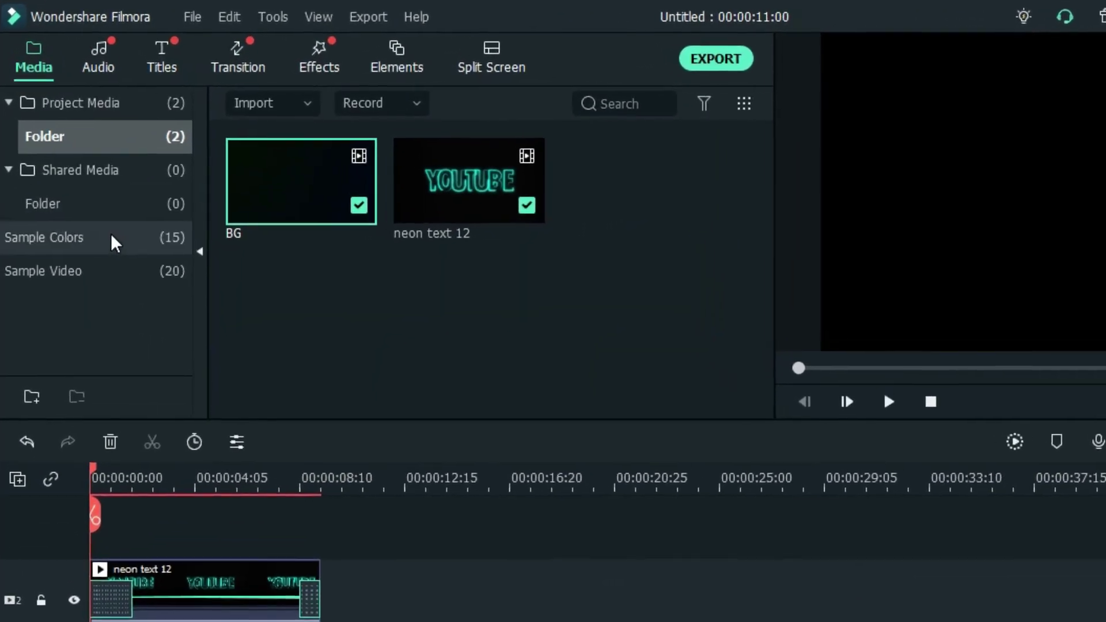
pyautogui.click(109, 228)
pyautogui.moveTo(290, 311); pyautogui.dragTo(158, 610)
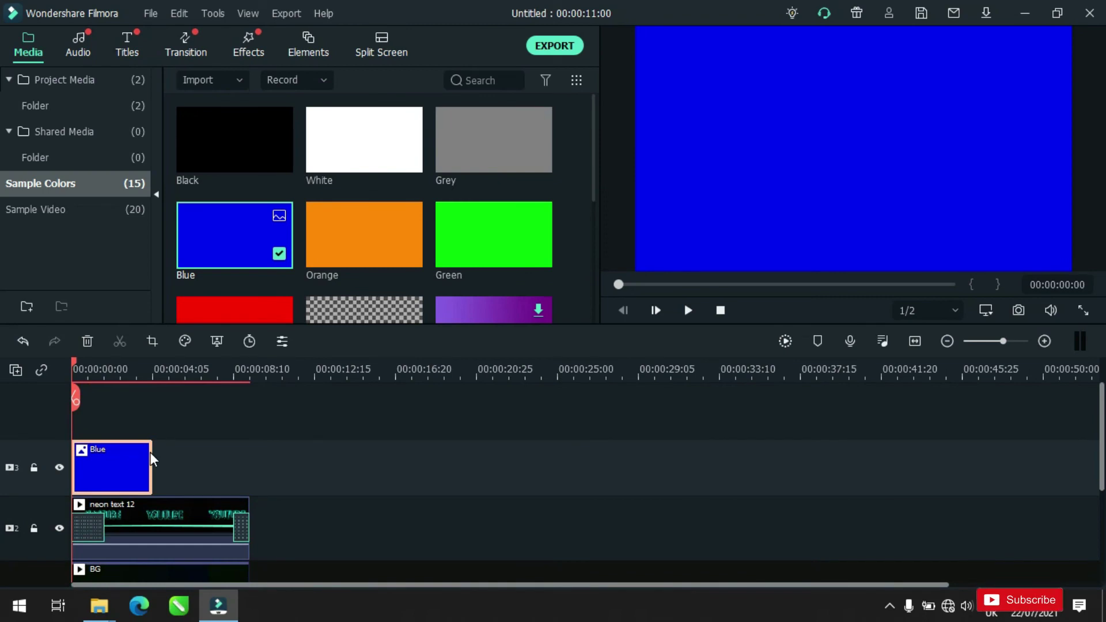
pyautogui.moveTo(152, 456); pyautogui.dragTo(249, 442)
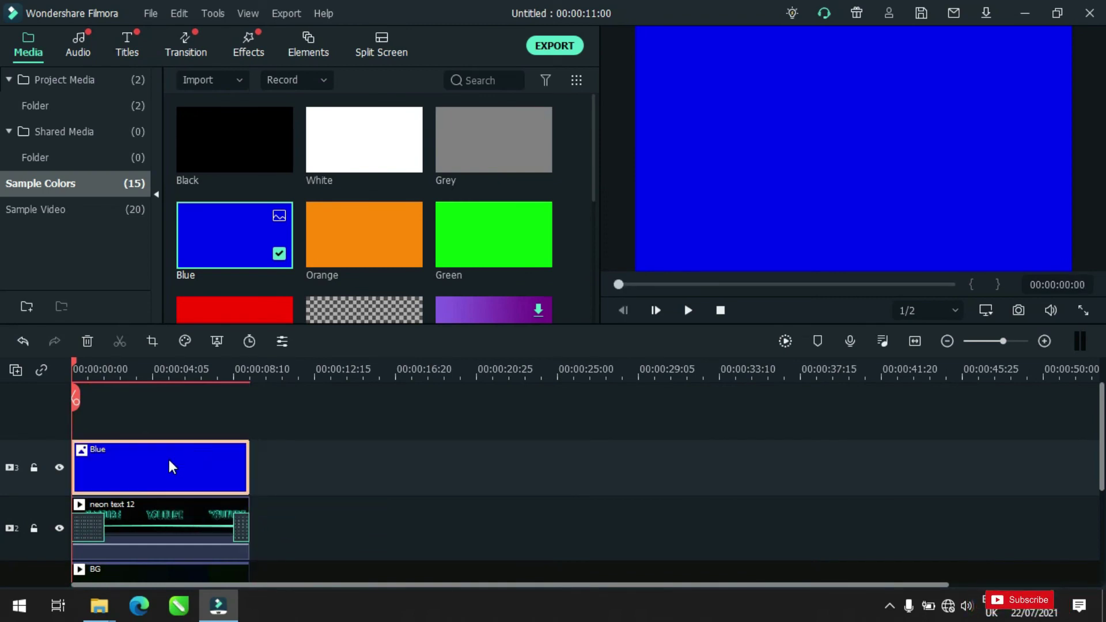
# - Set the Blue clip's blending mode to Multiply and play the composition to check the tint
pyautogui.rightClick(168, 461)
pyautogui.click(272, 20)
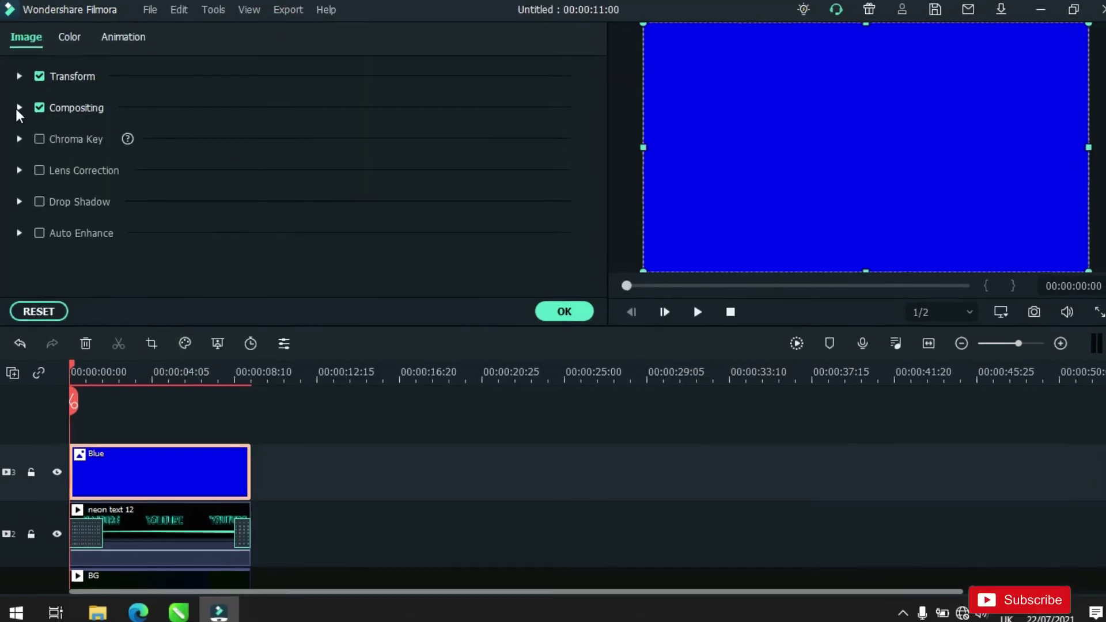
pyautogui.click(22, 110)
pyautogui.click(272, 157)
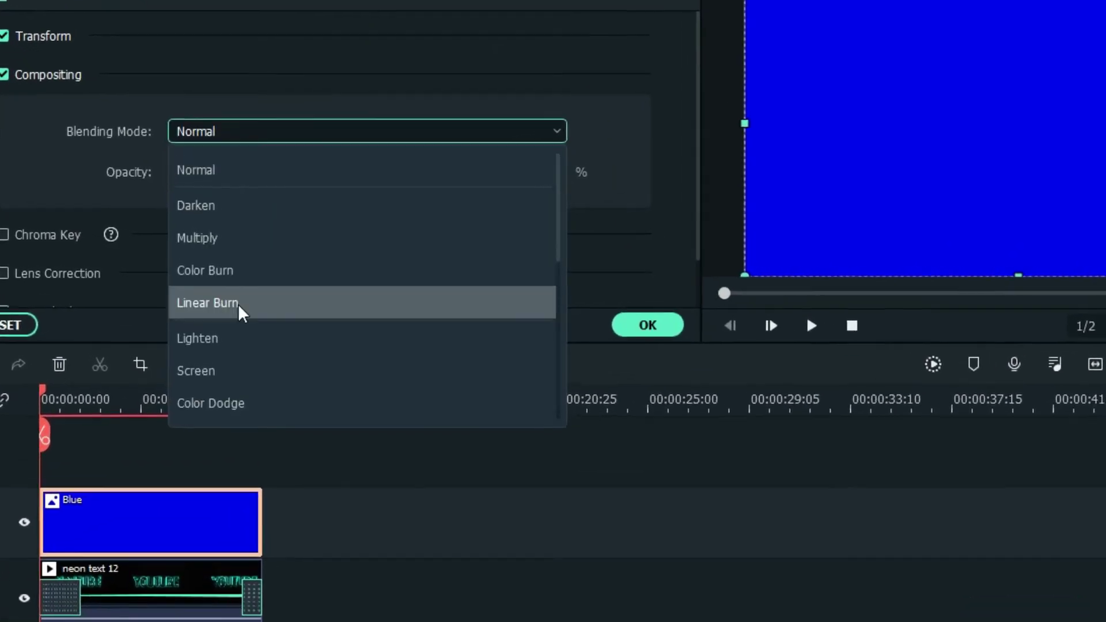
pyautogui.click(226, 239)
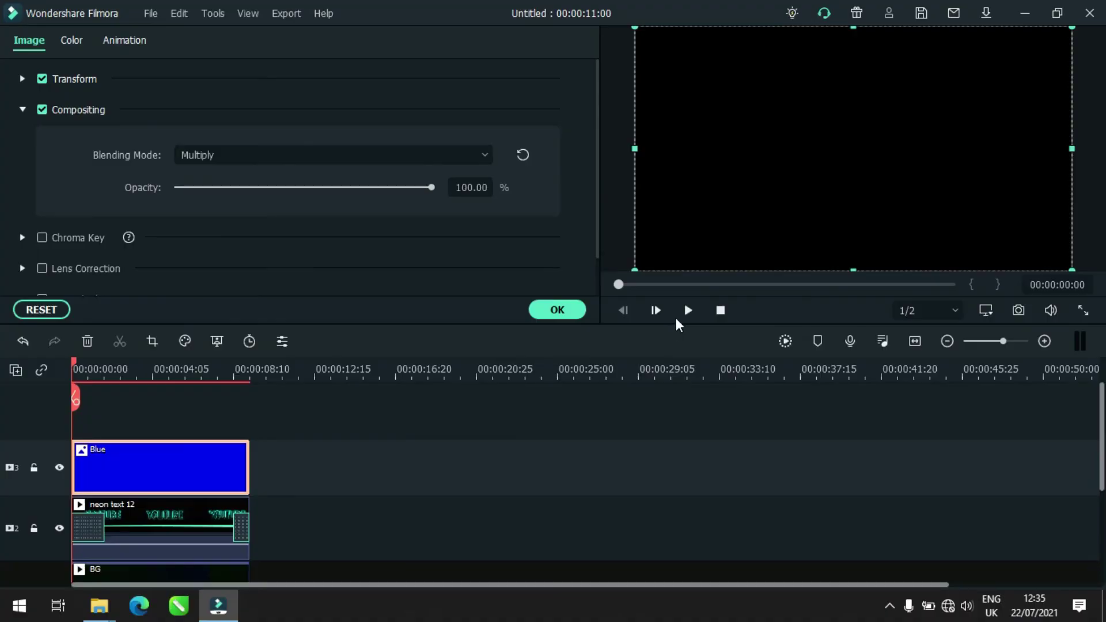
pyautogui.click(682, 313)
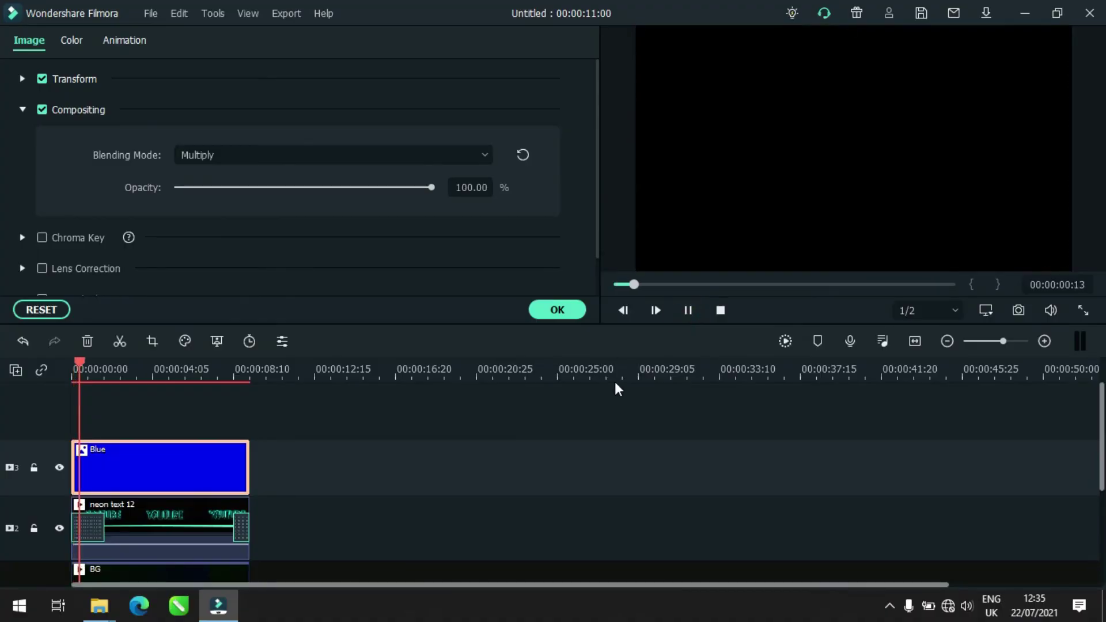